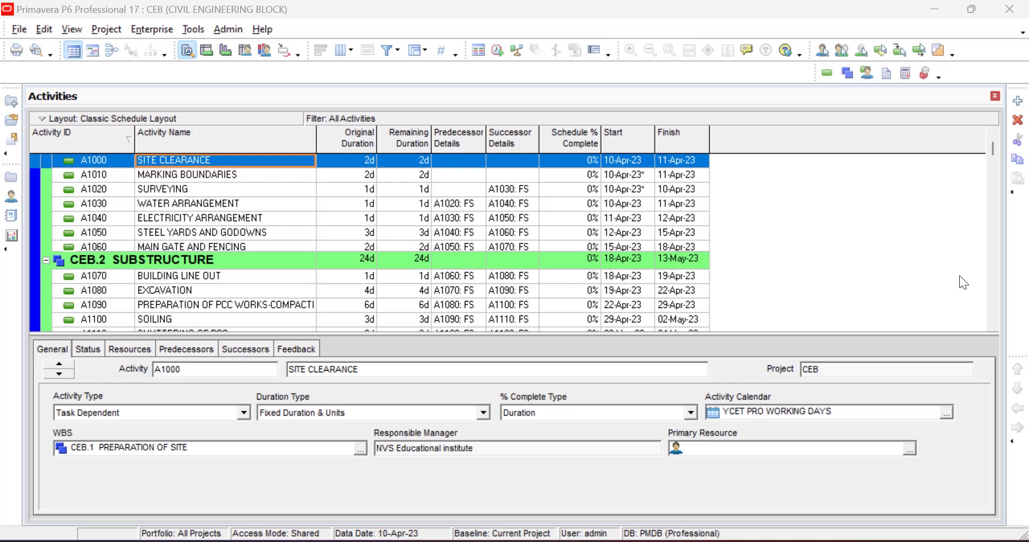
Step: Start a new activity under CEB.1 PREPARATION OF SITE and name it ghf
{"action": "scroll", "coordinate": [655, 253], "scroll_direction": "down", "scroll_amount": 1}
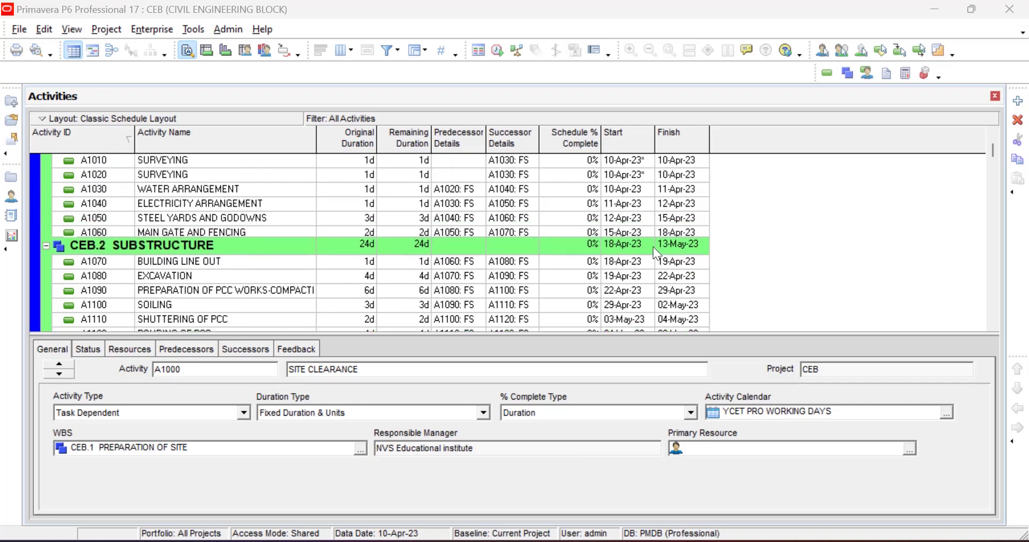
{"action": "scroll", "coordinate": [655, 253], "scroll_direction": "up", "scroll_amount": 2}
{"action": "scroll", "coordinate": [656, 253], "scroll_direction": "down", "scroll_amount": 10}
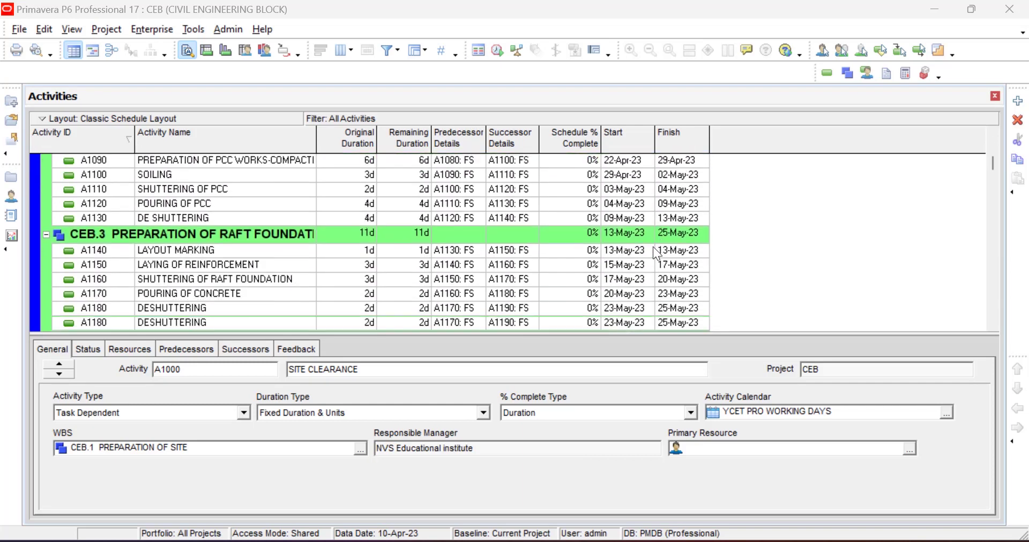
{"action": "scroll", "coordinate": [653, 247], "scroll_direction": "up", "scroll_amount": 7}
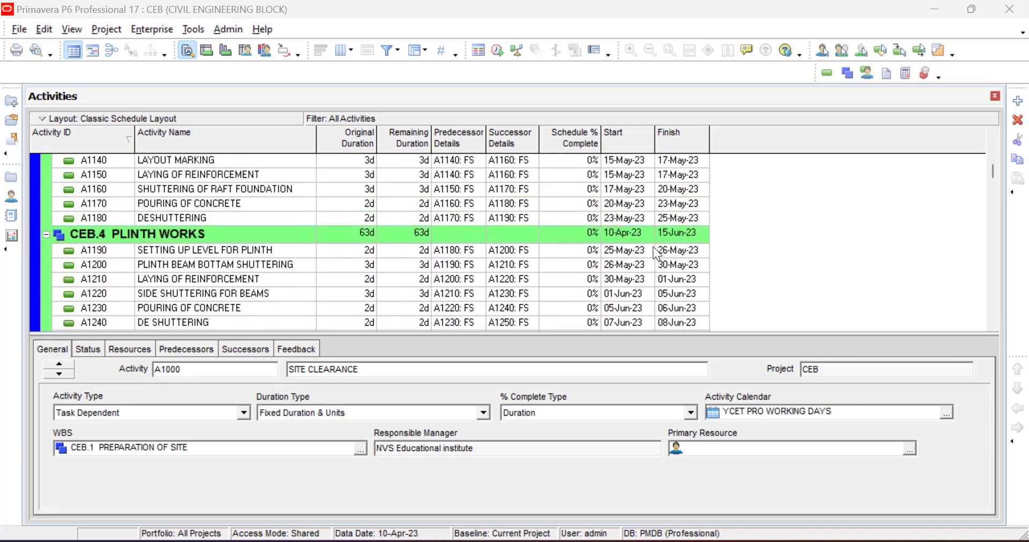
{"action": "scroll", "coordinate": [653, 246], "scroll_direction": "up", "scroll_amount": 2}
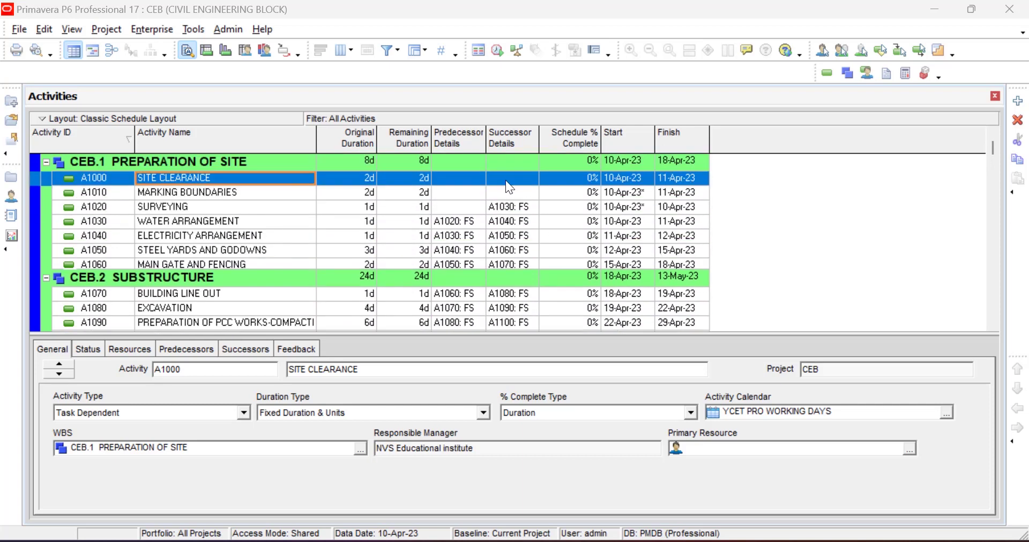
{"action": "left_click", "coordinate": [513, 251]}
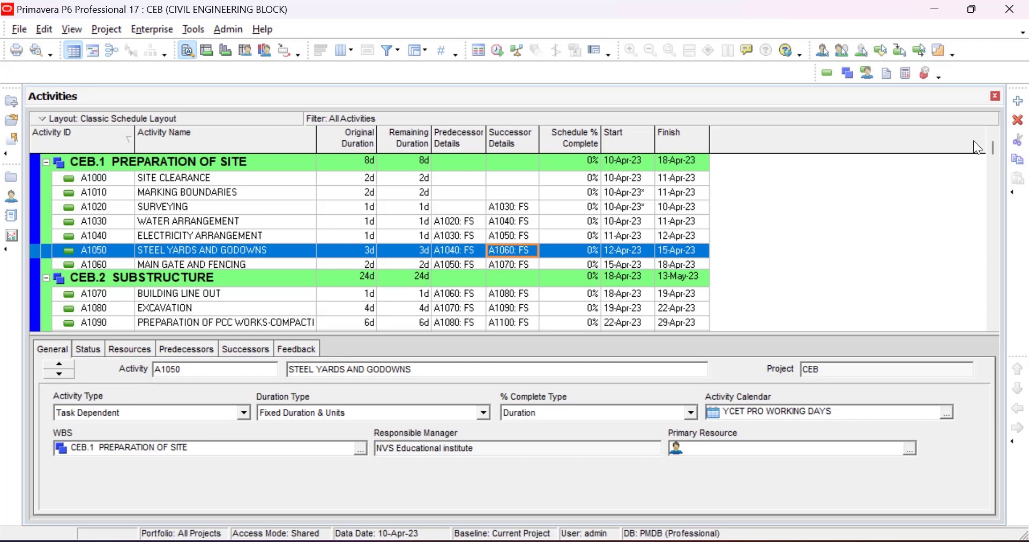
{"action": "left_click", "coordinate": [1020, 107]}
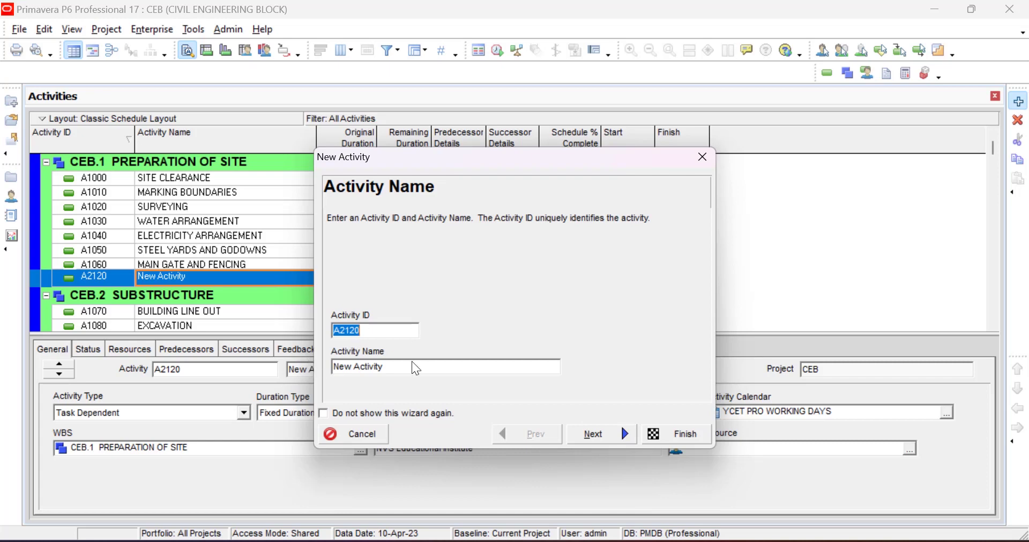
{"action": "left_click_drag", "start_coordinate": [414, 370], "coordinate": [148, 373]}
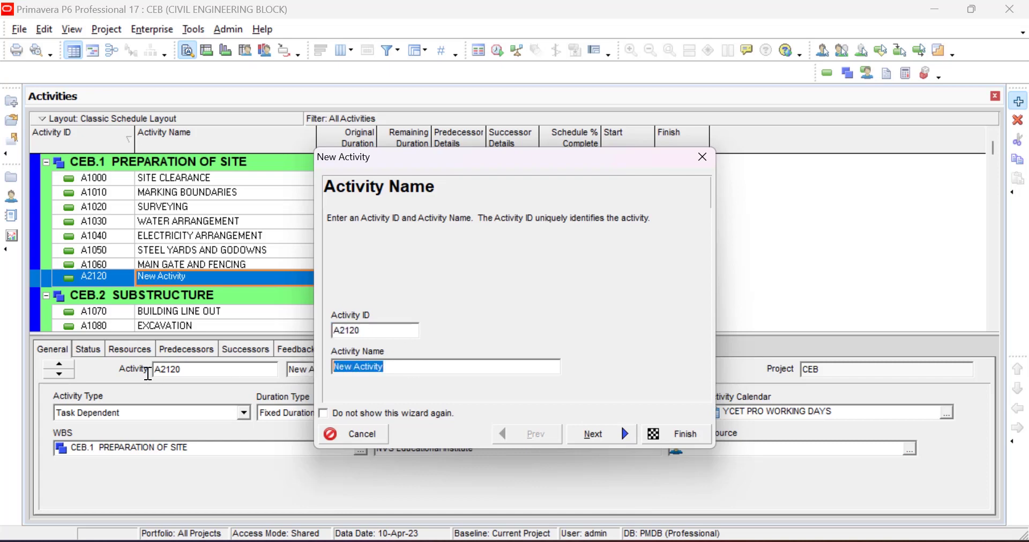
{"action": "type", "text": "ghf"}
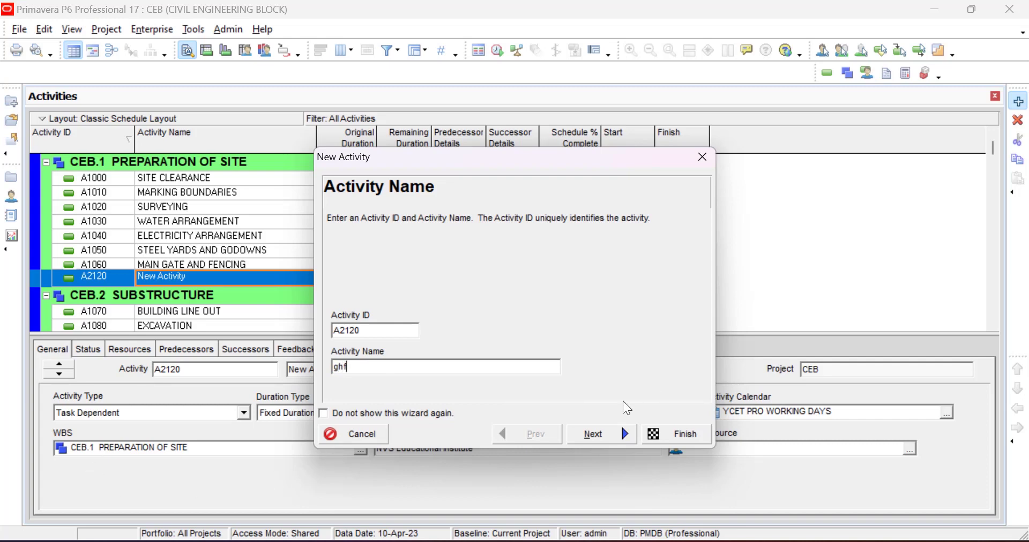
Step: Complete the New Activity wizard for ghf, keeping the default WBS, activity type, resource, duration and relationship settings
{"action": "left_click", "coordinate": [601, 433]}
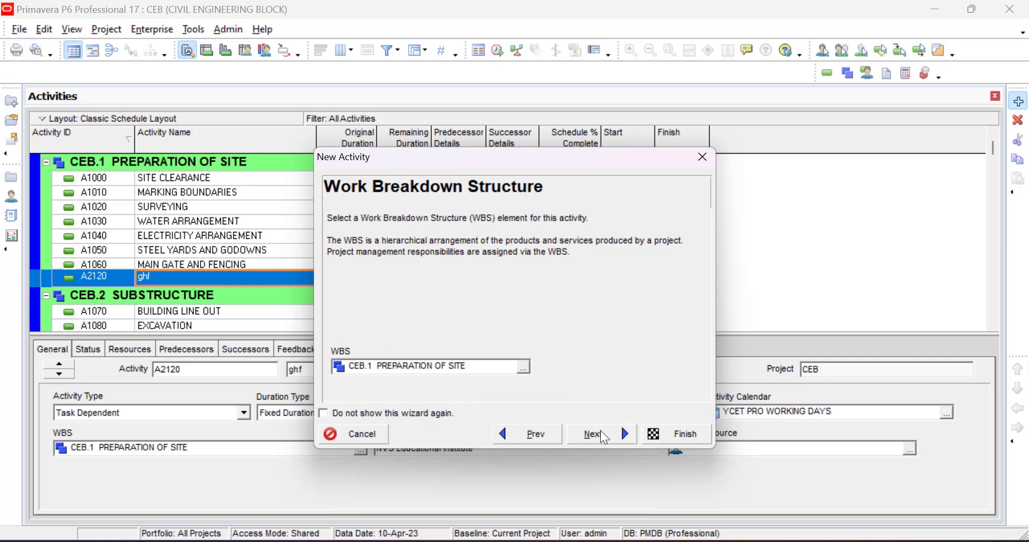
{"action": "left_click", "coordinate": [601, 433]}
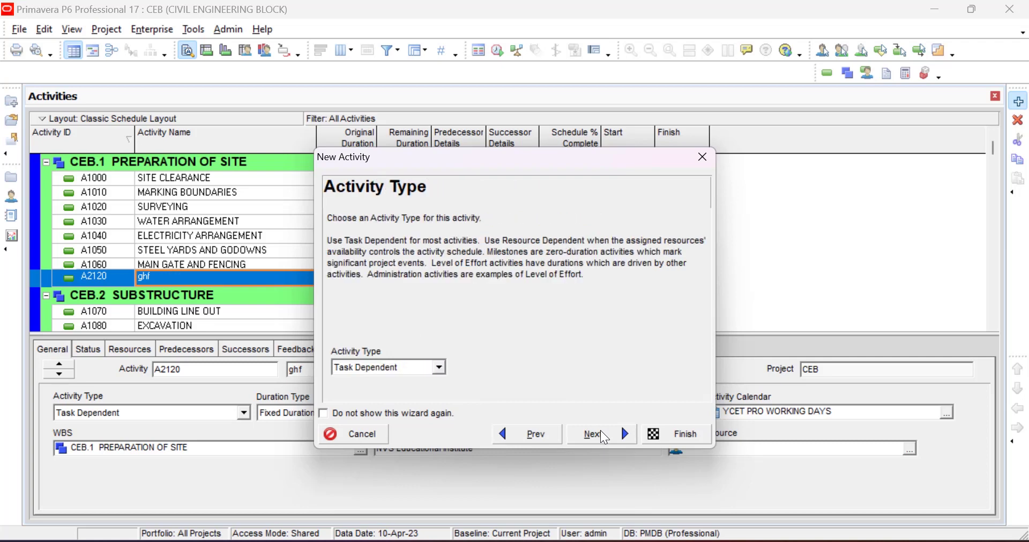
{"action": "left_click", "coordinate": [602, 434]}
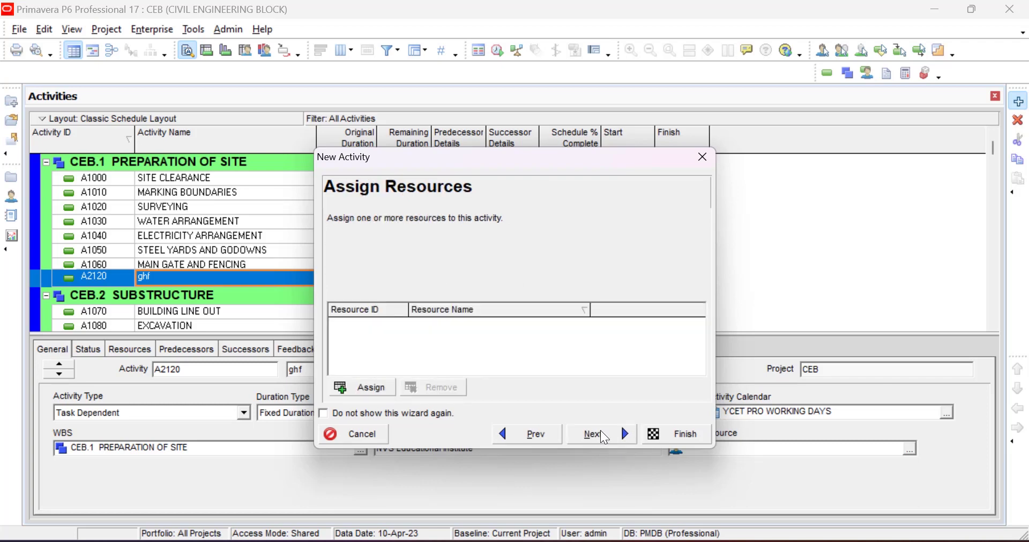
{"action": "left_click", "coordinate": [601, 432]}
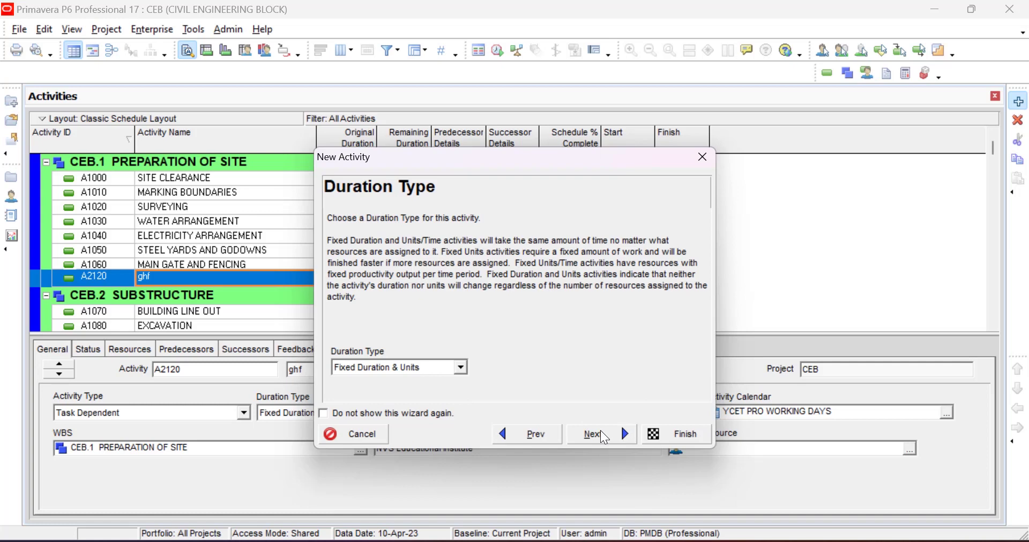
{"action": "left_click", "coordinate": [602, 433]}
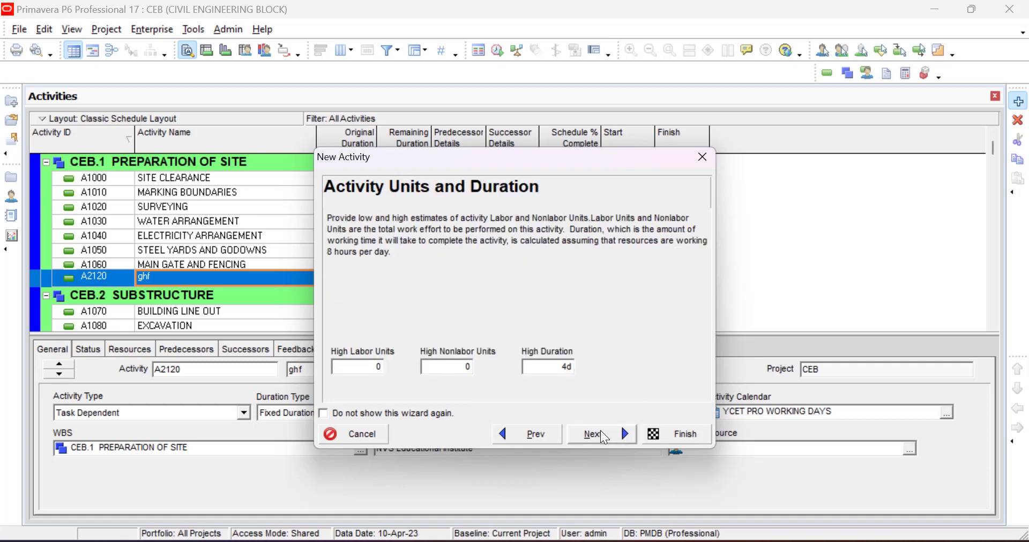
{"action": "left_click", "coordinate": [601, 433]}
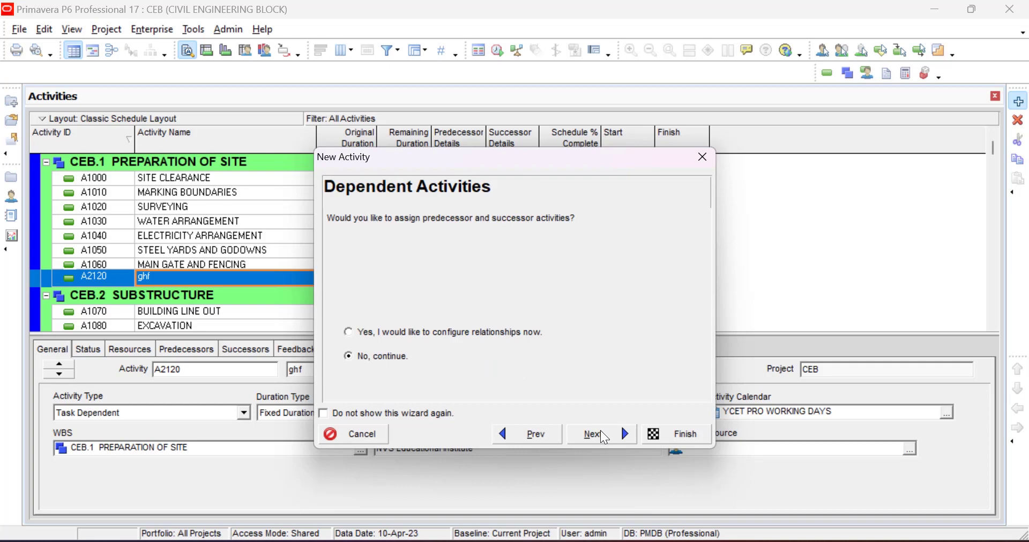
{"action": "left_click", "coordinate": [602, 433]}
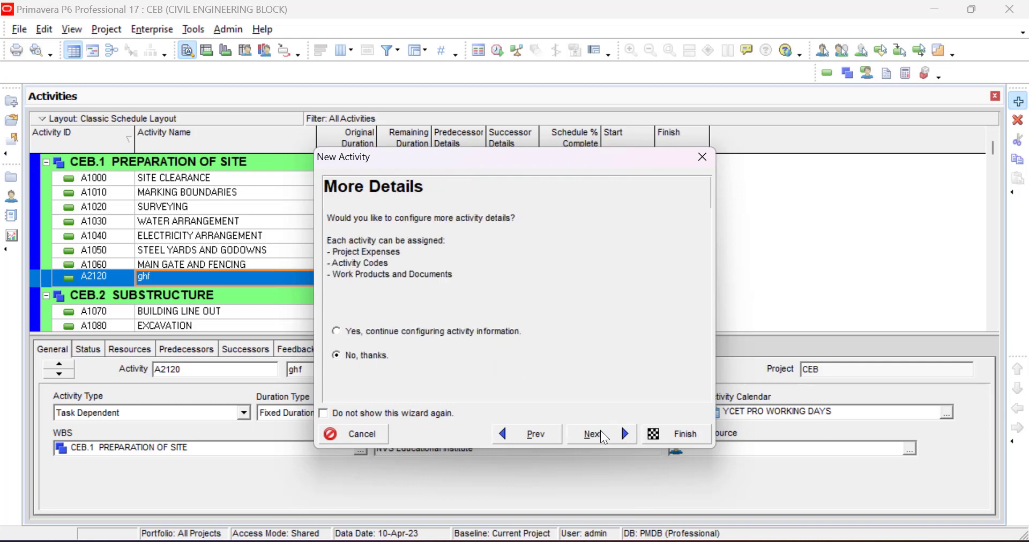
{"action": "left_click", "coordinate": [601, 430]}
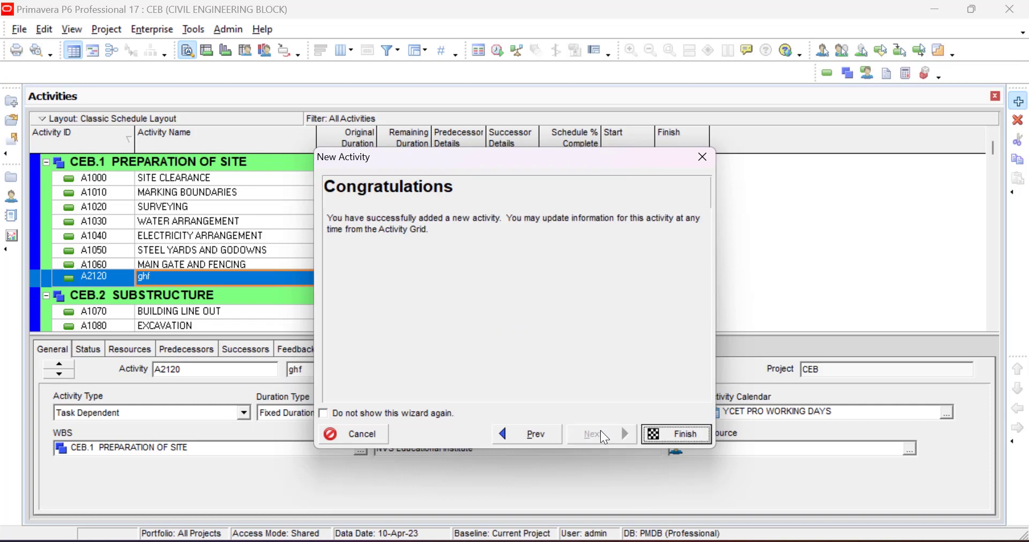
{"action": "left_click", "coordinate": [670, 434]}
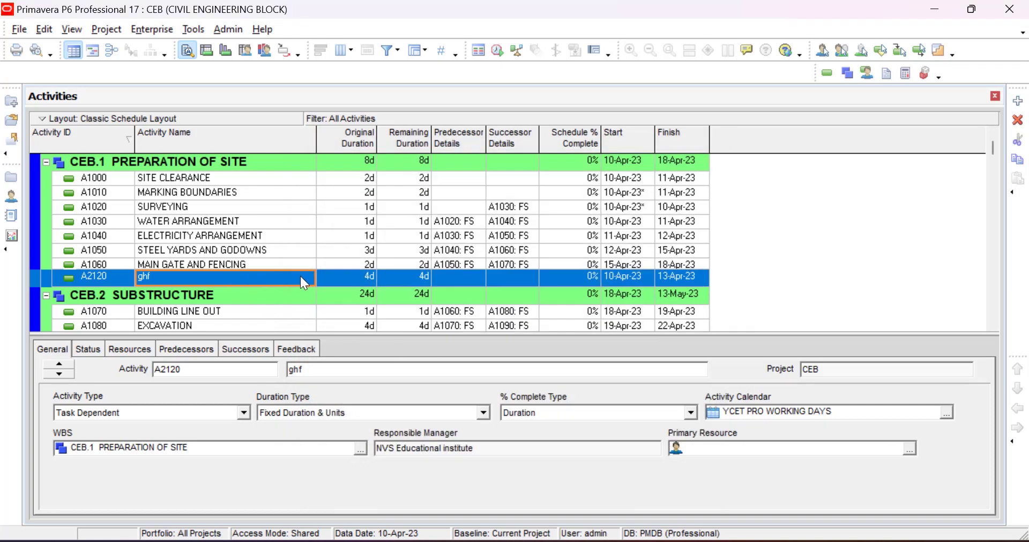
Step: Add another activity under PREPARATION OF SITE with its default name and turn off the New Activity wizard for future use
{"action": "left_click", "coordinate": [1020, 102]}
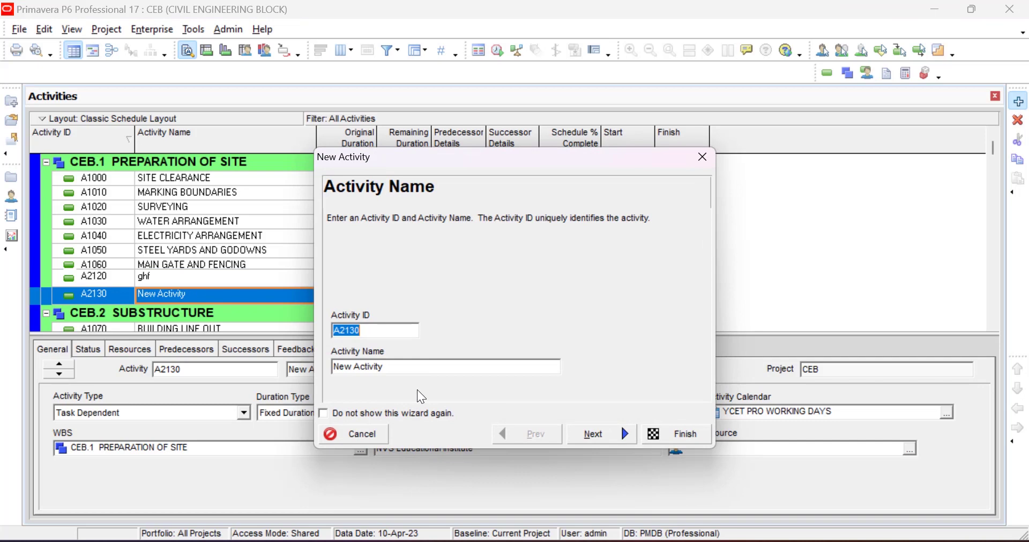
{"action": "left_click", "coordinate": [432, 419]}
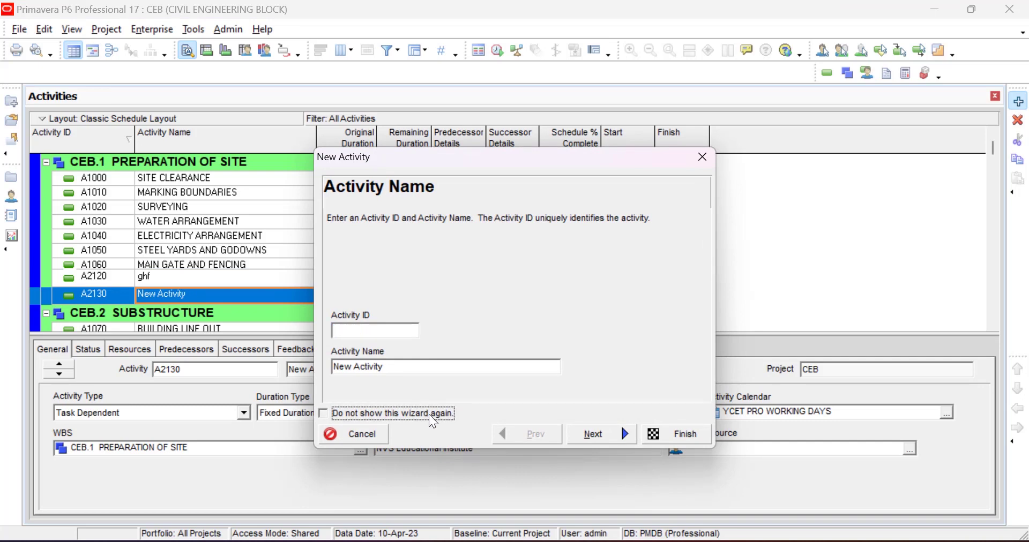
{"action": "left_click", "coordinate": [538, 315]}
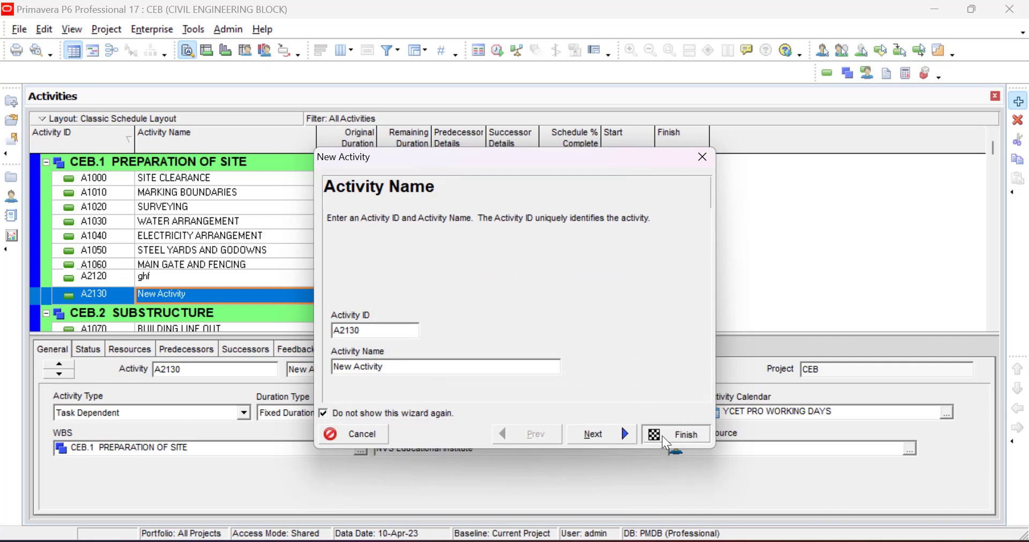
{"action": "left_click", "coordinate": [676, 434]}
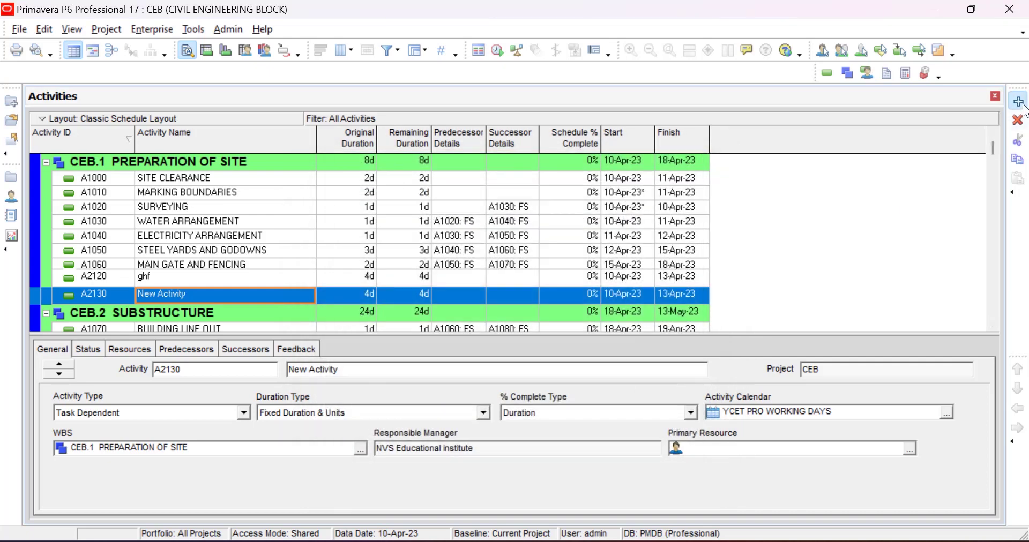
Step: Add one more activity directly in the PREPARATION OF SITE table, keeping its default name and original duration
{"action": "left_click", "coordinate": [1022, 106]}
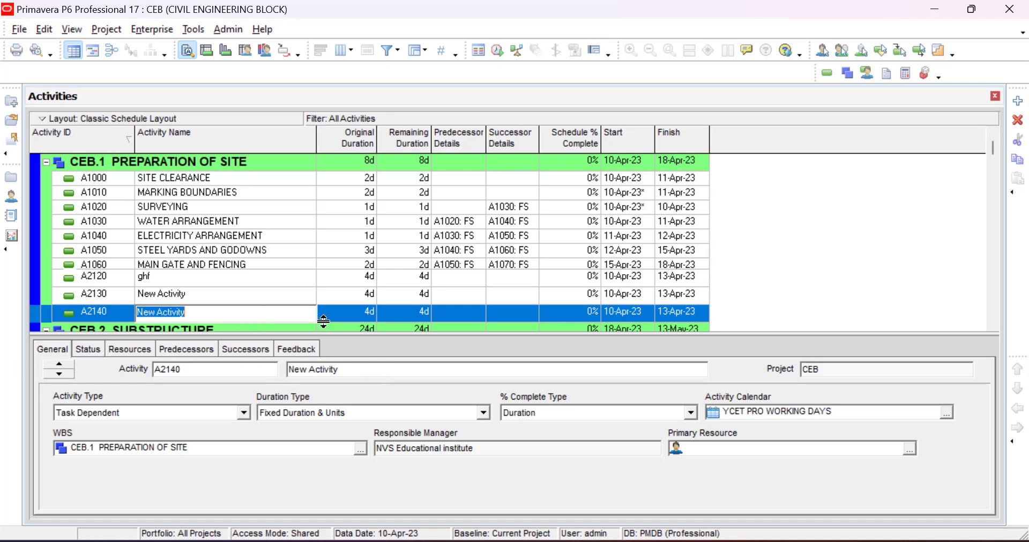
{"action": "left_click", "coordinate": [373, 312]}
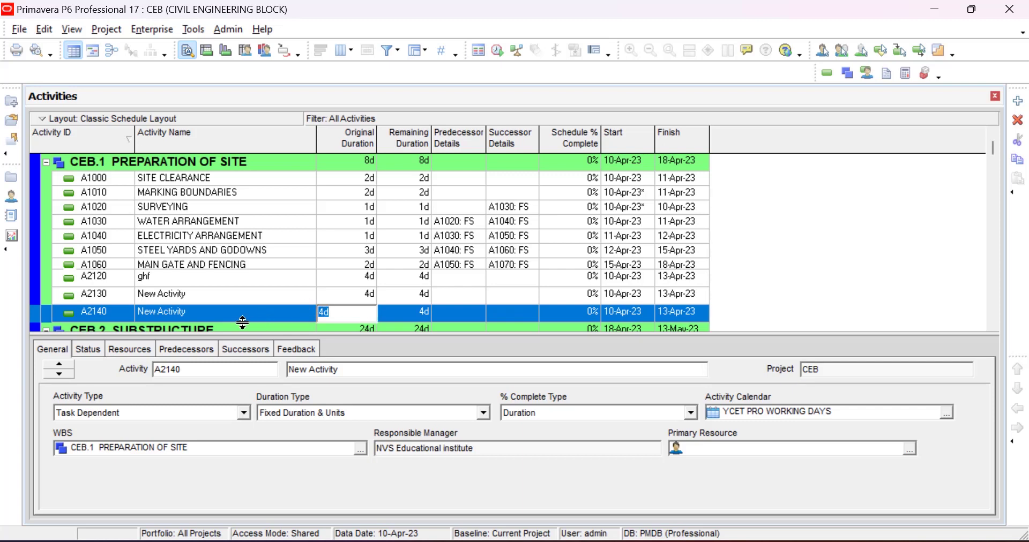
{"action": "left_click", "coordinate": [197, 317]}
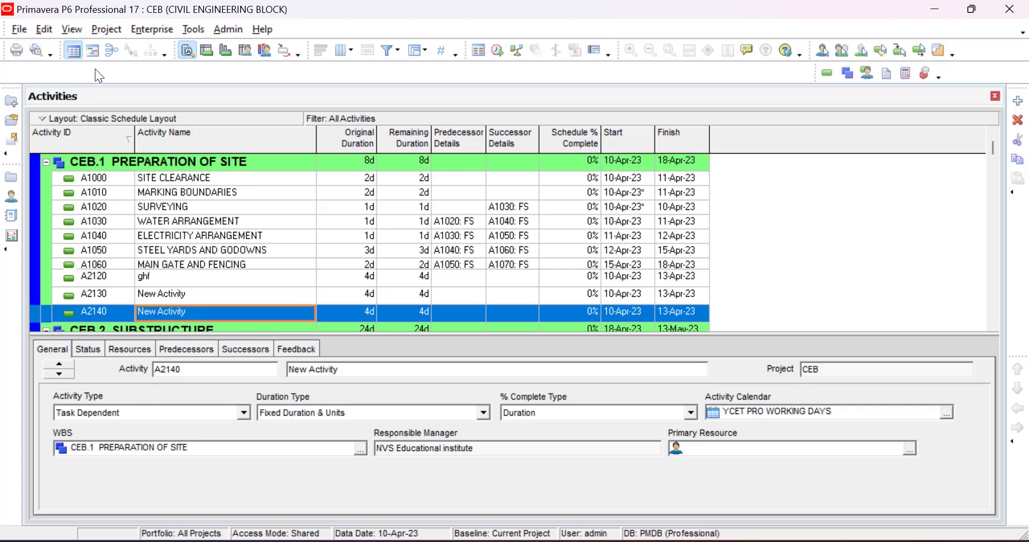
Step: Open the enterprise Resources and start a new resource under Operations Test Group, keeping the defaults up to Phone & E-Mail
{"action": "left_click", "coordinate": [153, 32]}
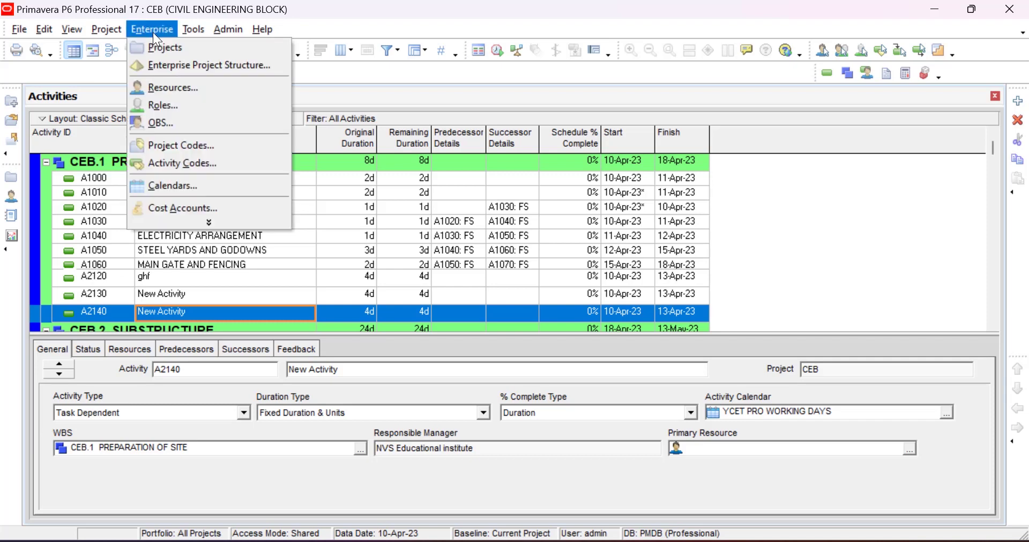
{"action": "left_click", "coordinate": [173, 86]}
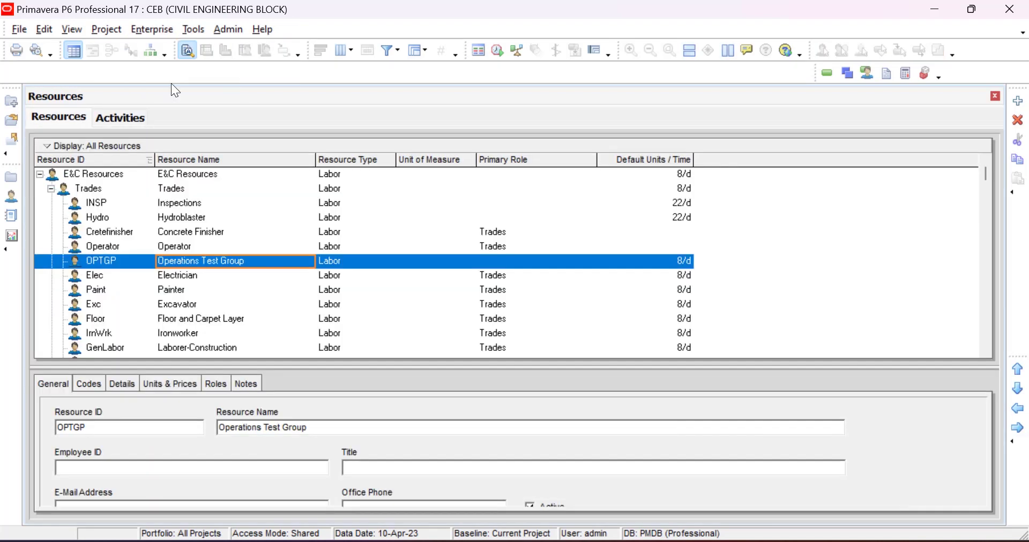
{"action": "left_click", "coordinate": [1018, 100]}
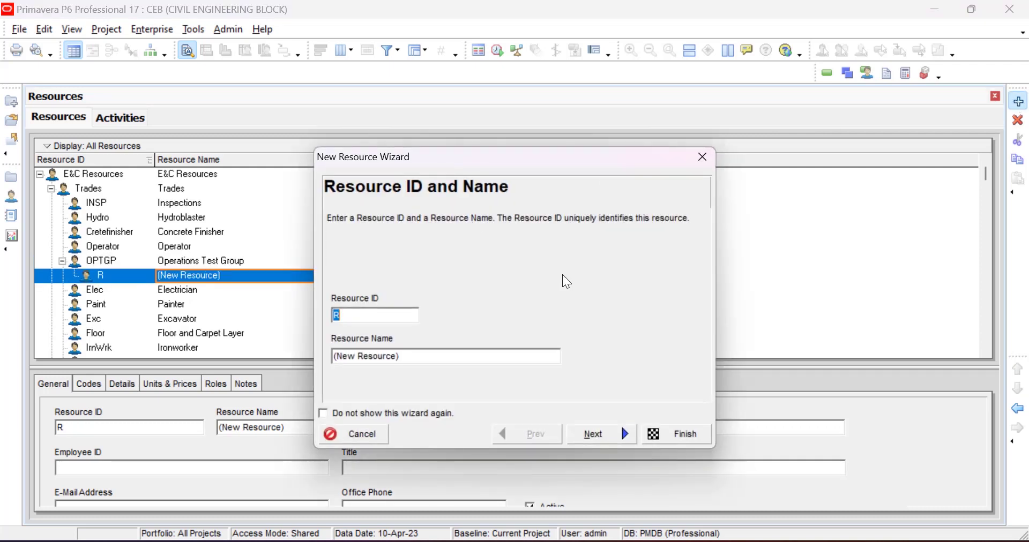
{"action": "left_click", "coordinate": [606, 441]}
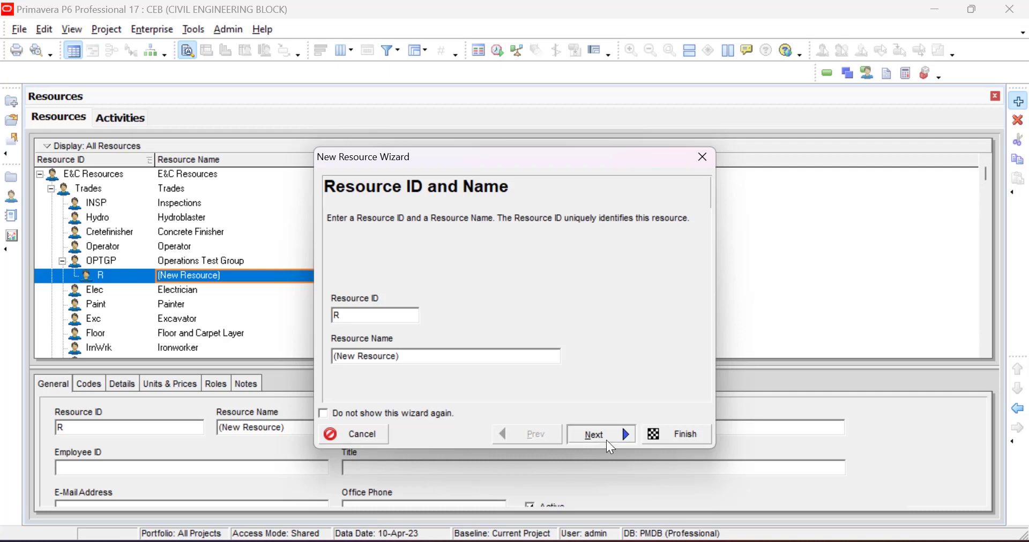
{"action": "left_click", "coordinate": [606, 441]}
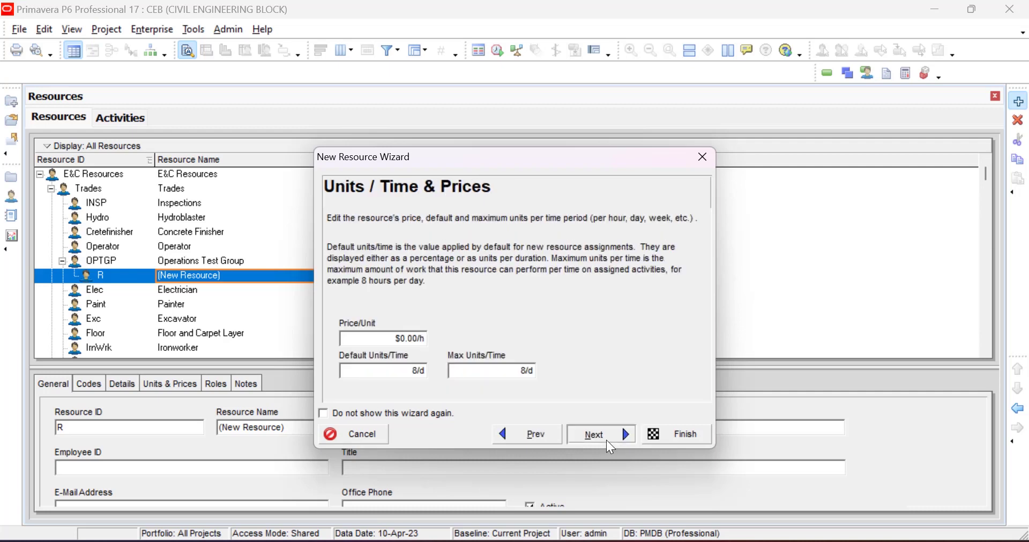
{"action": "left_click", "coordinate": [607, 440]}
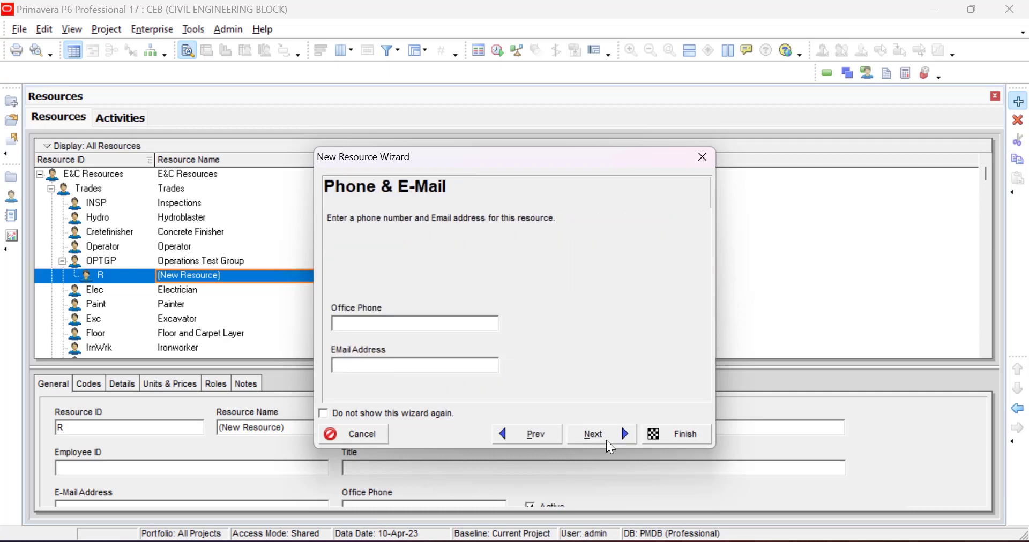
Step: Finish the new resource with its wizard disabled for future use, and add another resource beneath it
{"action": "left_click", "coordinate": [423, 422]}
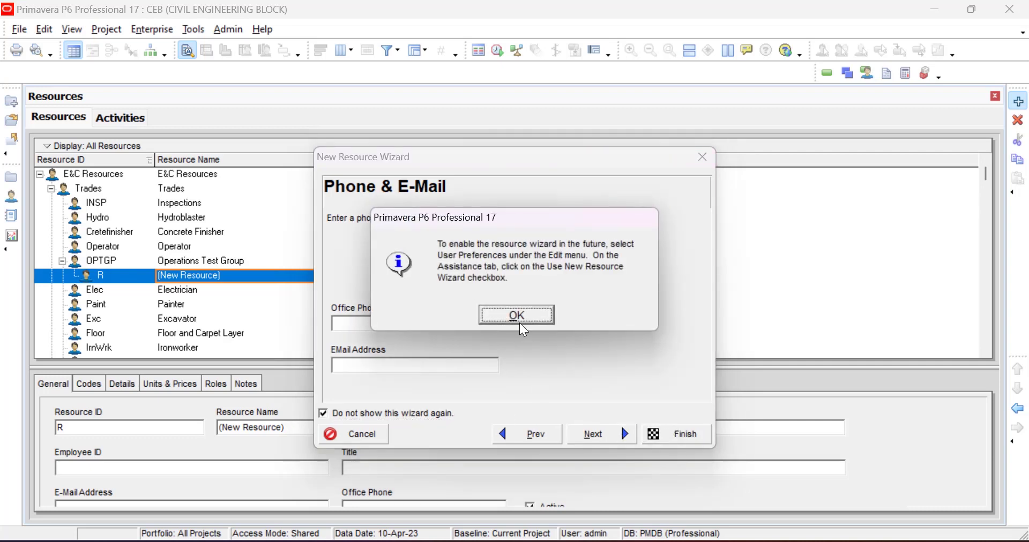
{"action": "left_click", "coordinate": [521, 325]}
{"action": "left_click", "coordinate": [671, 436]}
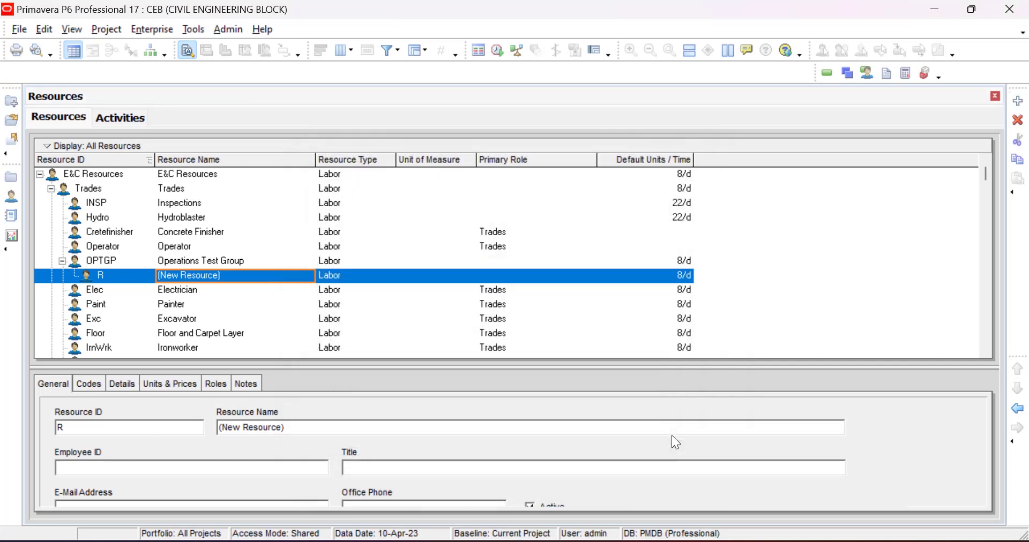
{"action": "left_click", "coordinate": [1020, 102]}
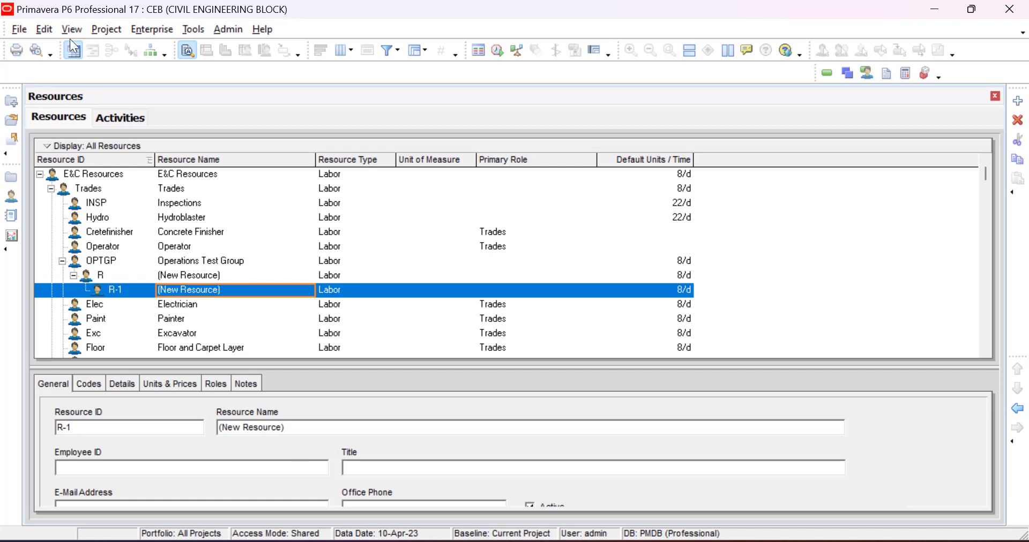
{"action": "left_click", "coordinate": [47, 28]}
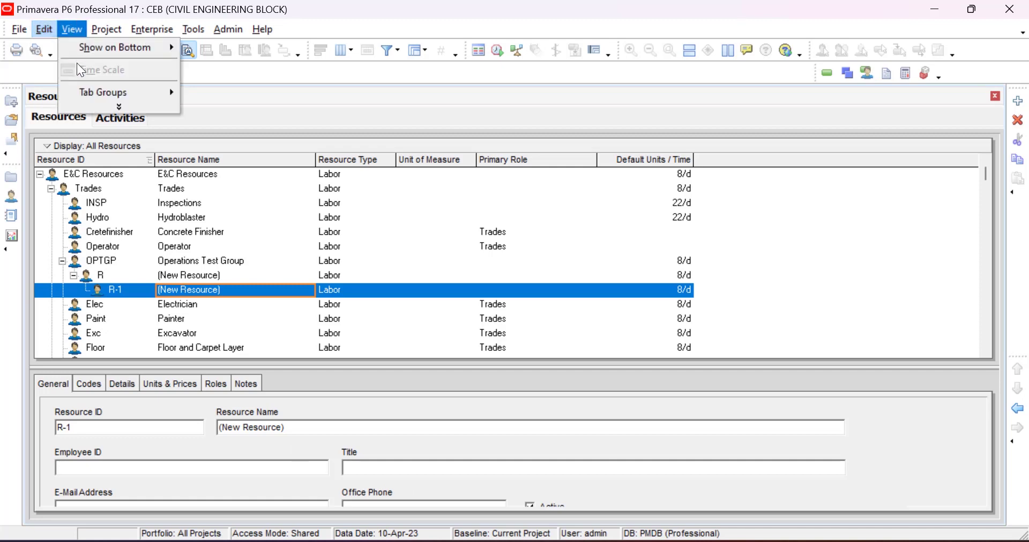
{"action": "left_click", "coordinate": [57, 60]}
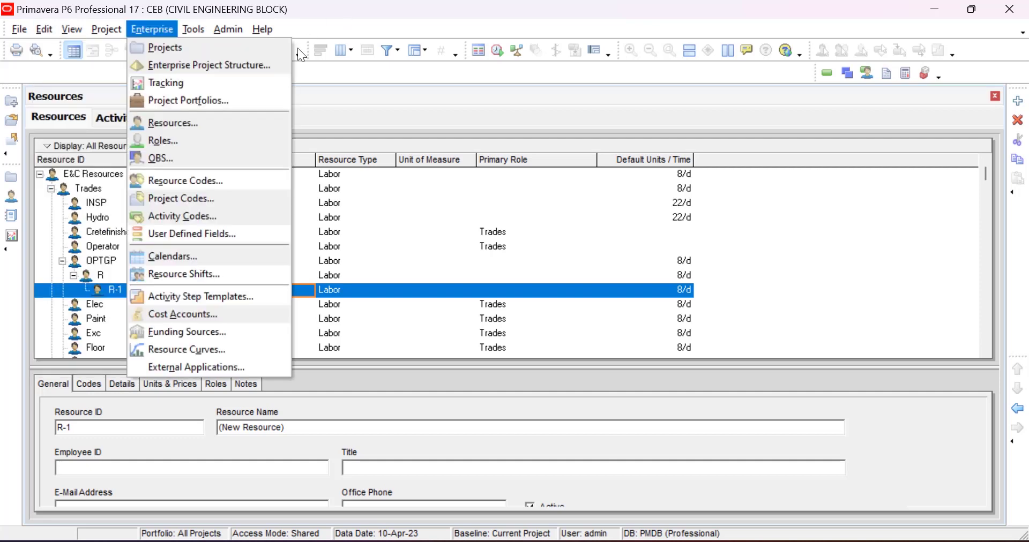
Step: Enable both the New Resource wizard and the New Activity wizard in the Assistance section of the user preferences
{"action": "left_click", "coordinate": [336, 121]}
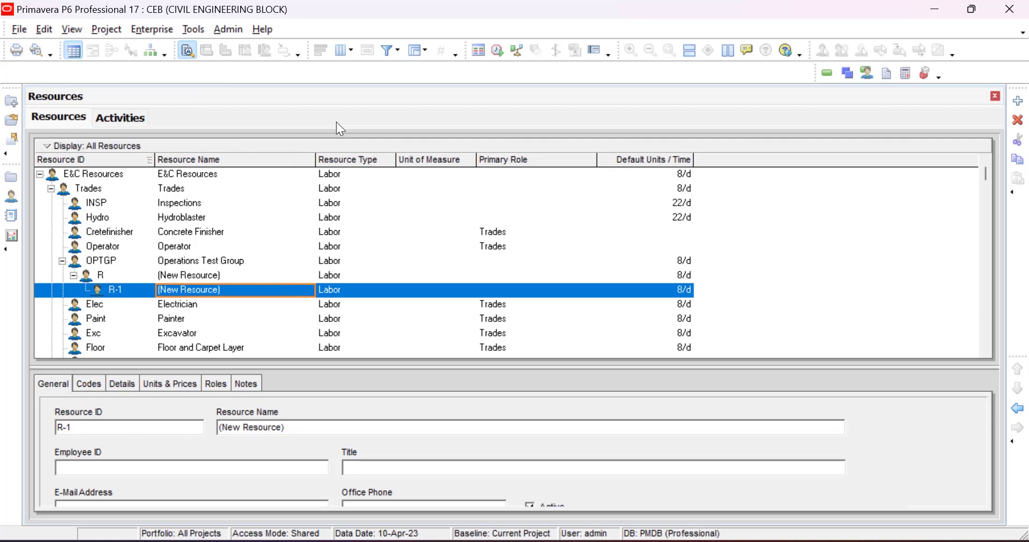
{"action": "key", "text": "alt+e"}
{"action": "key", "text": "r"}
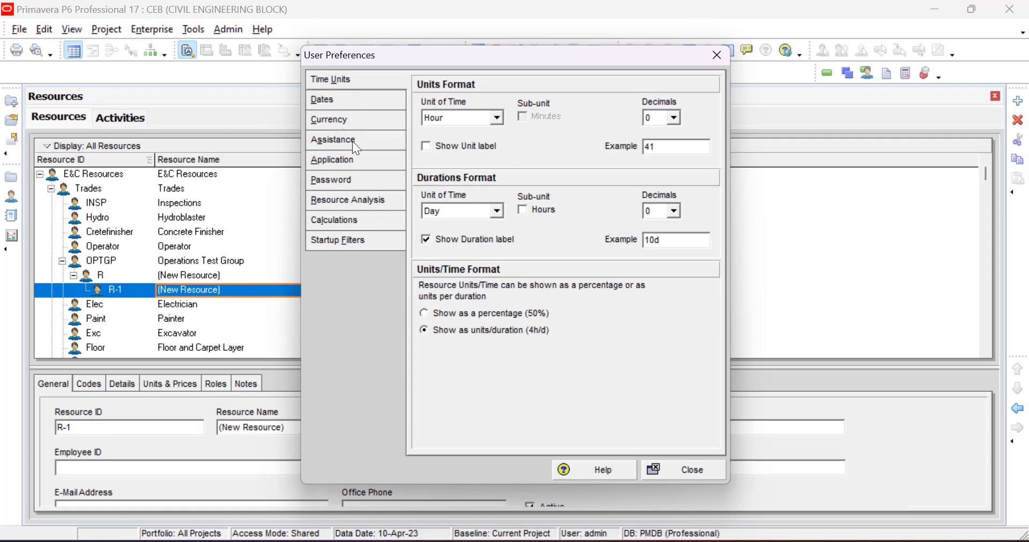
{"action": "left_click", "coordinate": [352, 141]}
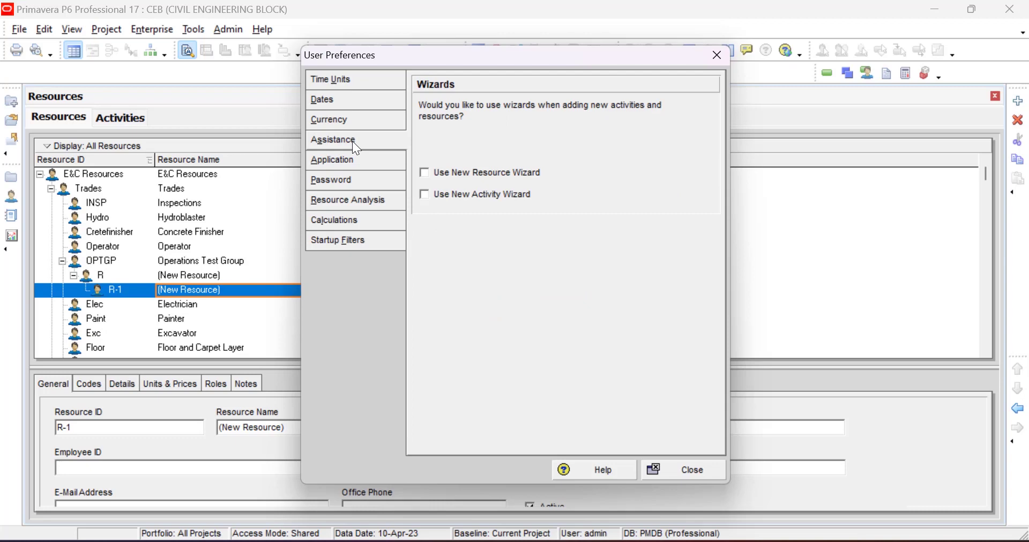
{"action": "left_click", "coordinate": [426, 173]}
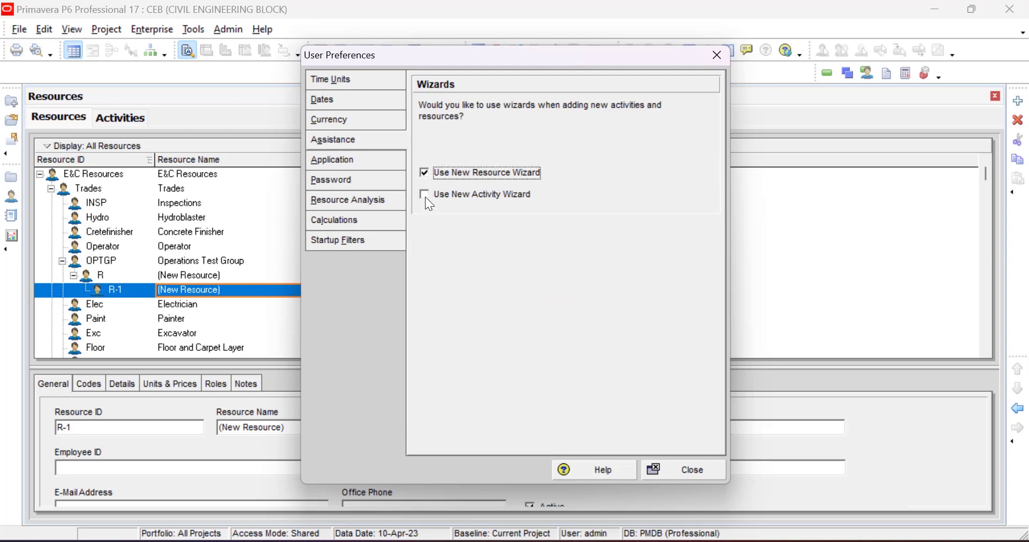
{"action": "left_click", "coordinate": [424, 196]}
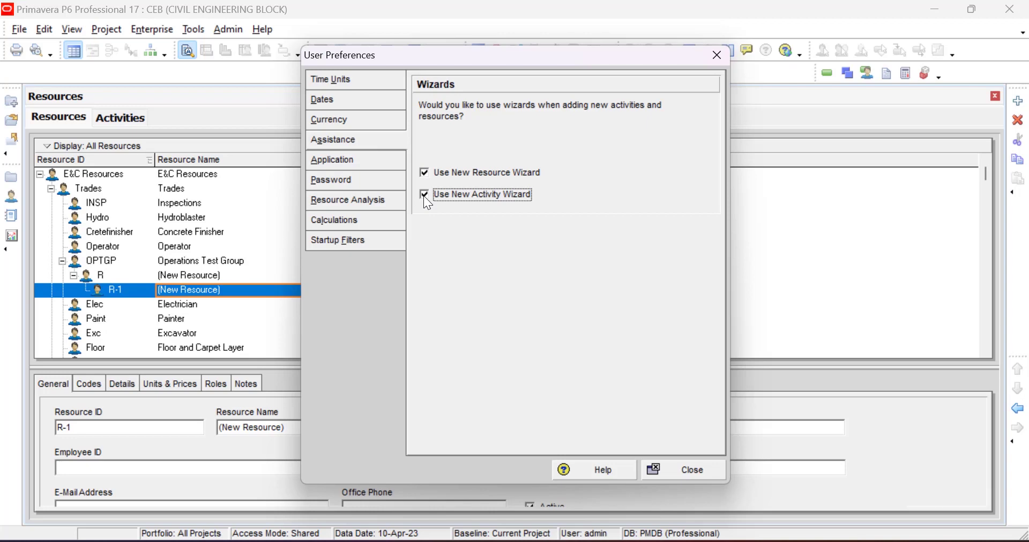
{"action": "left_click", "coordinate": [694, 472]}
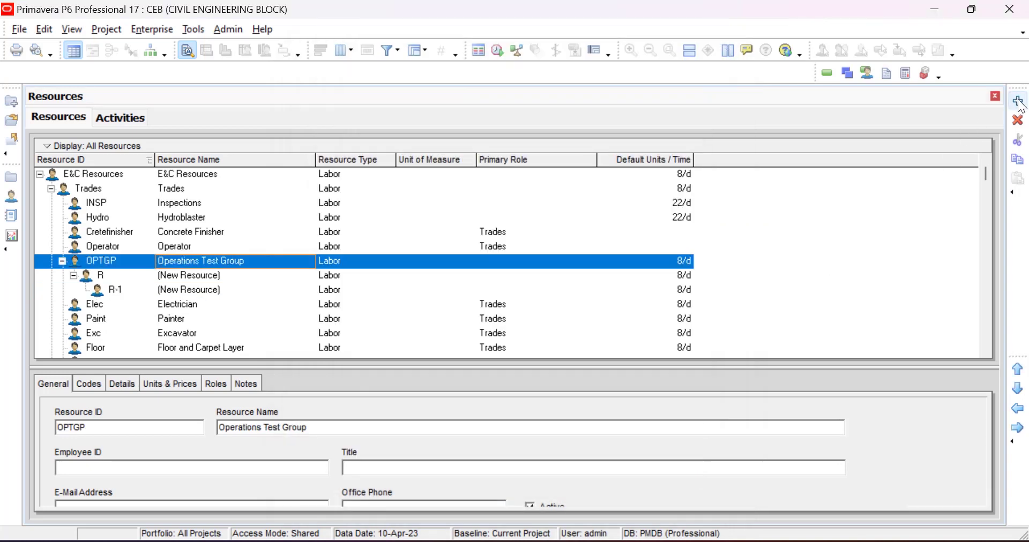
Step: Test the wizards by starting a new resource under Operations Test Group and a new activity under PREPARATION OF SITE, cancelling each
{"action": "left_click", "coordinate": [1023, 106]}
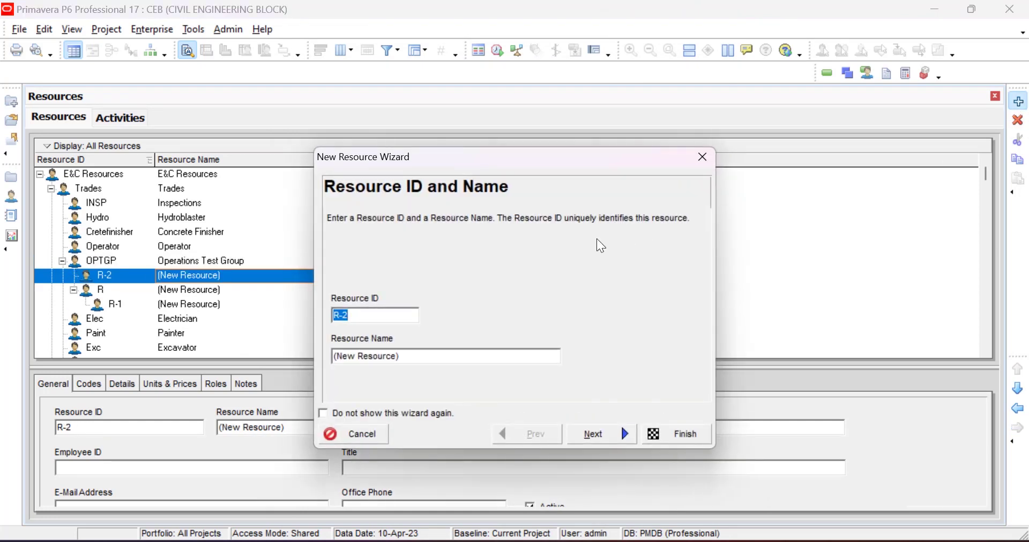
{"action": "left_click", "coordinate": [703, 157]}
{"action": "left_click", "coordinate": [130, 117]}
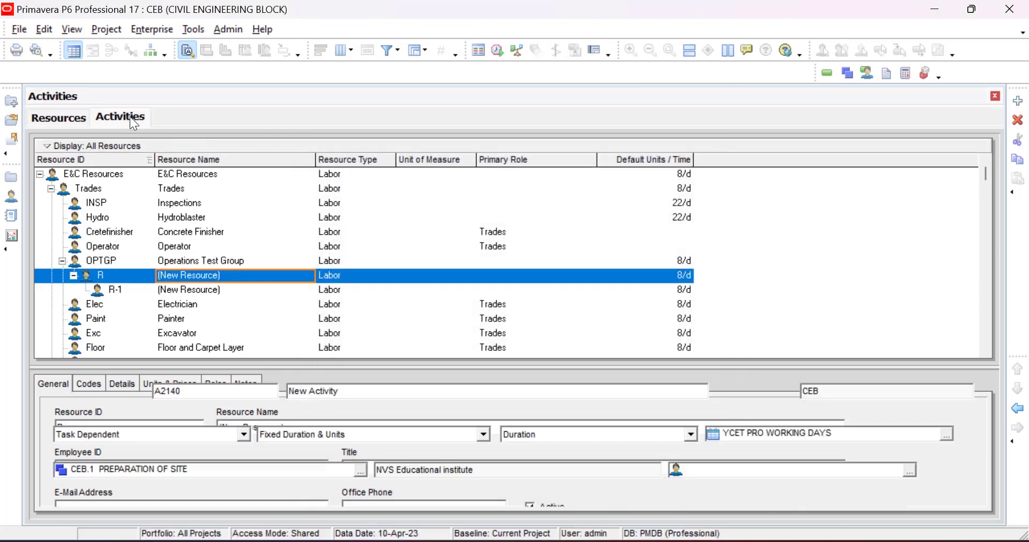
{"action": "left_click", "coordinate": [1018, 101]}
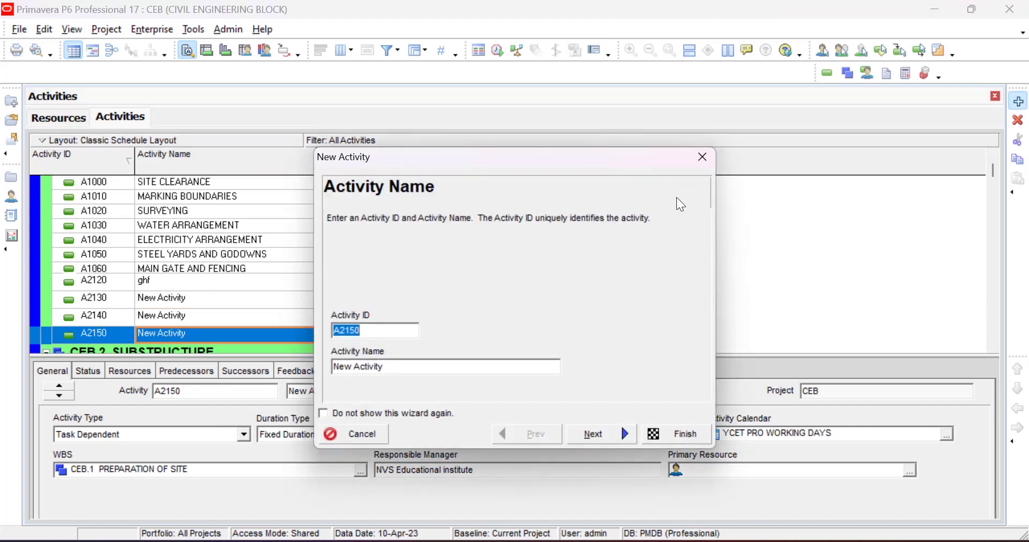
{"action": "left_click", "coordinate": [702, 157]}
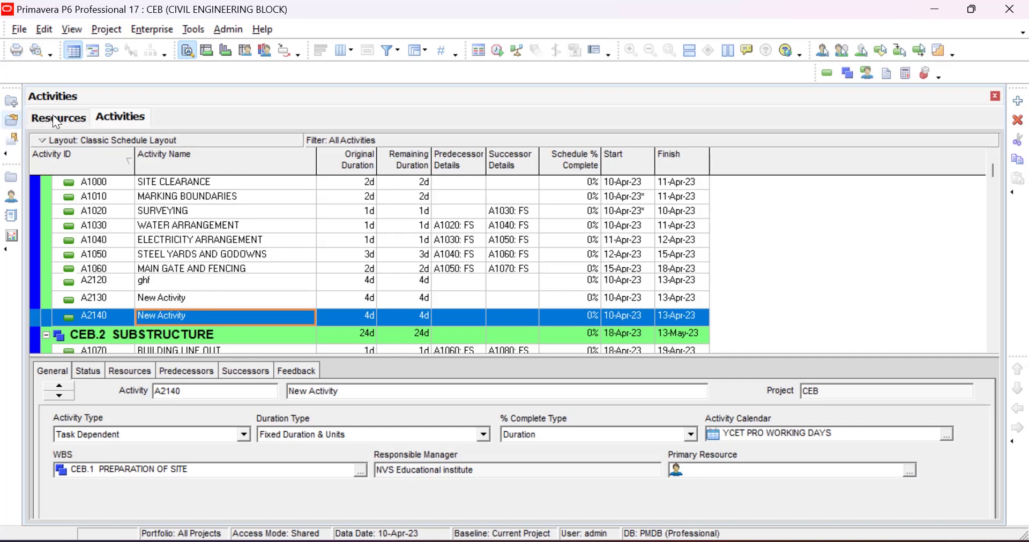
Step: Open the project's WBS alongside Activities and close the Resources window
{"action": "left_click", "coordinate": [71, 119]}
{"action": "left_click", "coordinate": [119, 122]}
{"action": "left_click", "coordinate": [112, 29]}
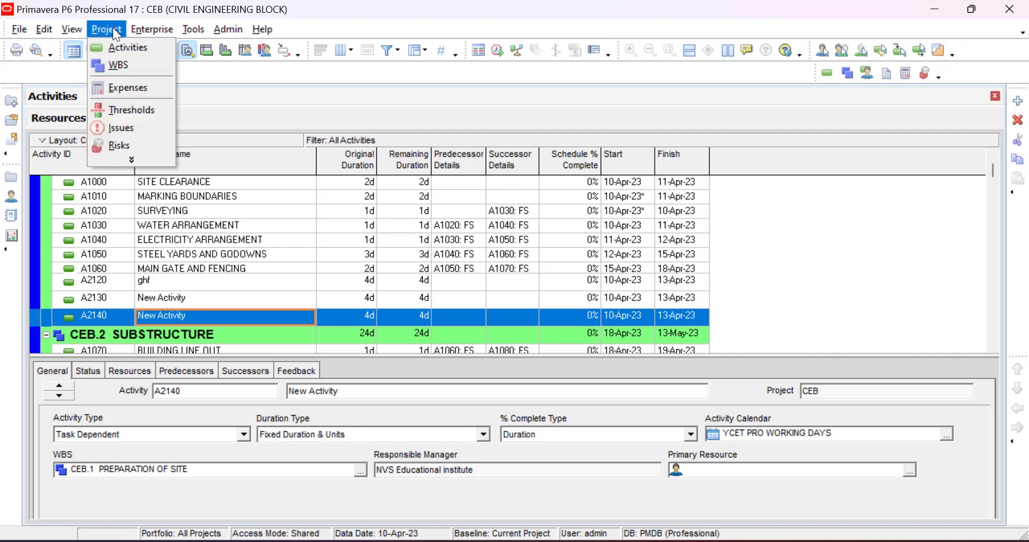
{"action": "left_click", "coordinate": [123, 66]}
{"action": "left_click", "coordinate": [99, 115]}
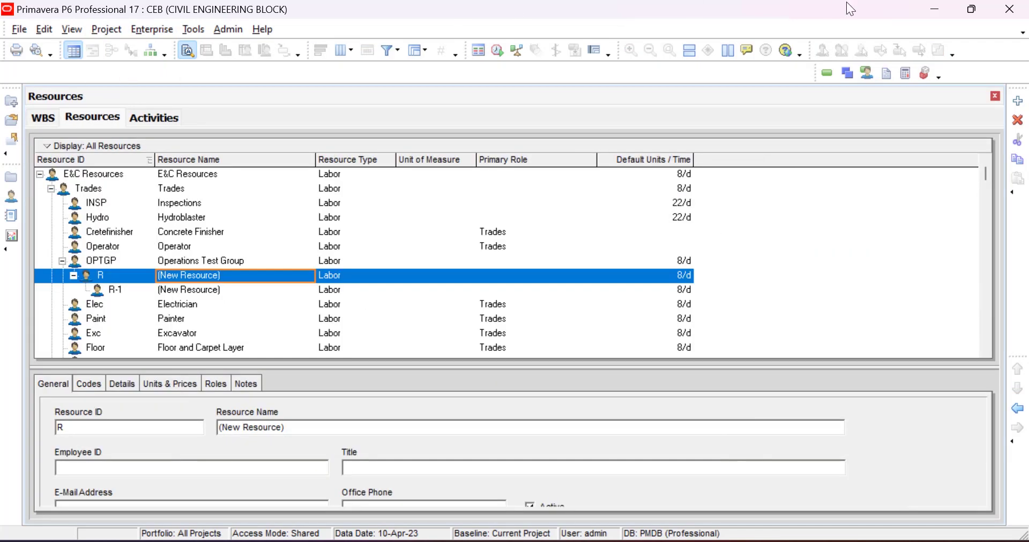
{"action": "left_click", "coordinate": [996, 97]}
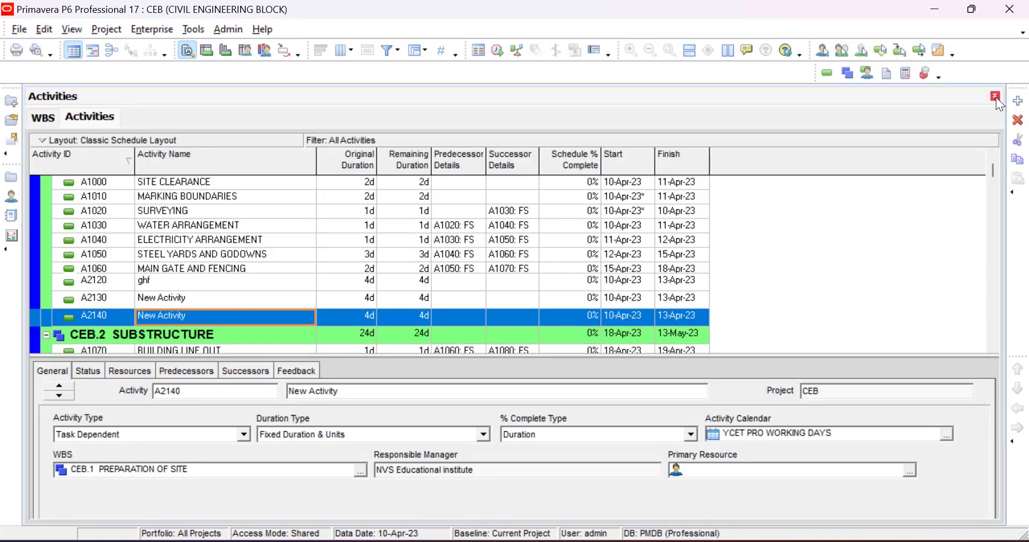
Step: Place WBS and Activities side by side in a new vertical tab group and narrow the WBS pane
{"action": "left_click", "coordinate": [40, 119]}
{"action": "left_click", "coordinate": [78, 122]}
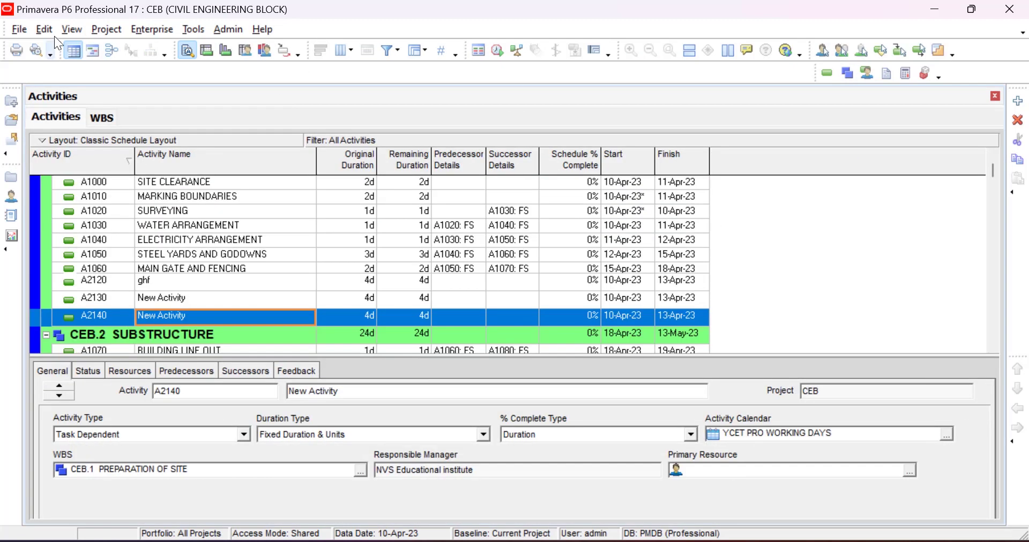
{"action": "left_click", "coordinate": [78, 27]}
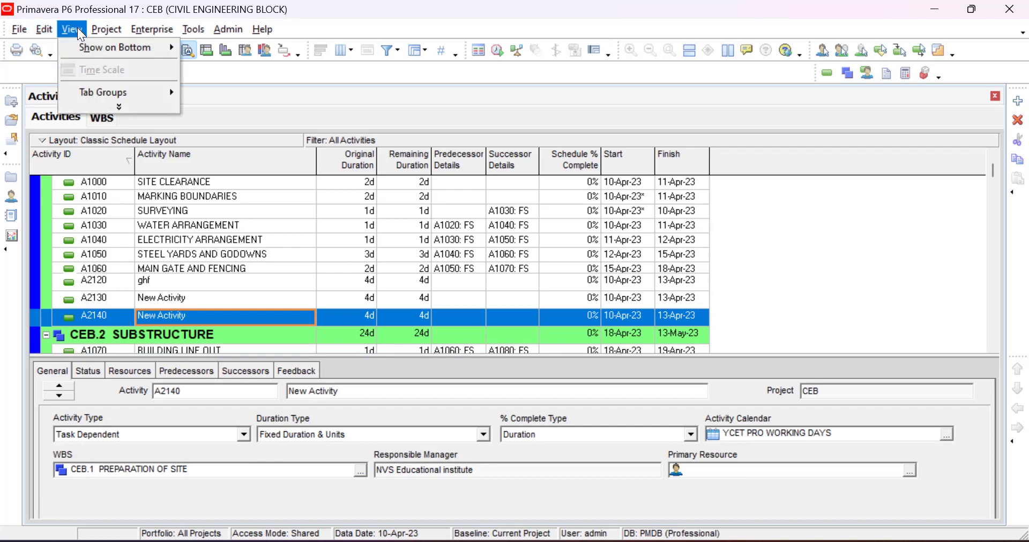
{"action": "left_click", "coordinate": [105, 106]}
{"action": "mouse_move", "coordinate": [141, 538]}
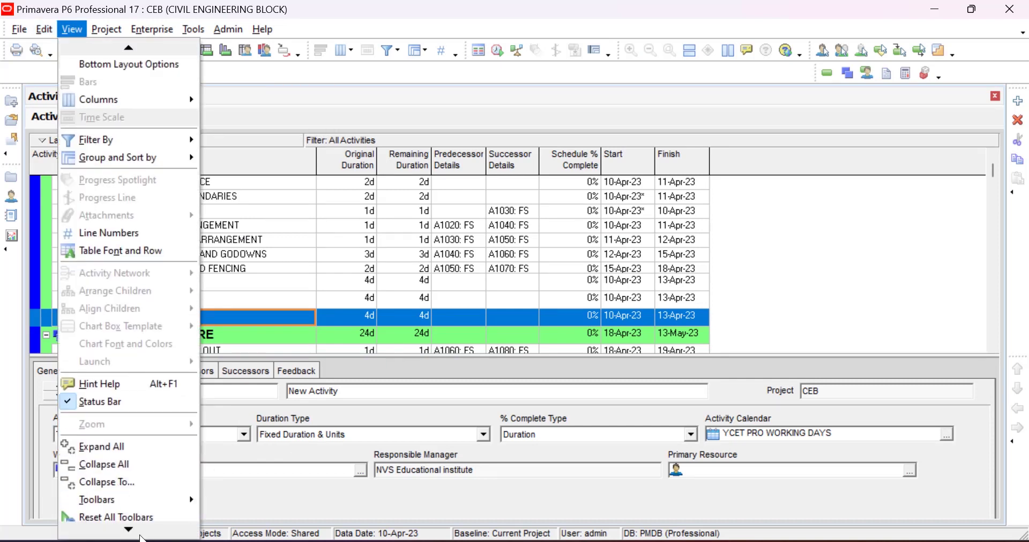
{"action": "mouse_move", "coordinate": [172, 523]}
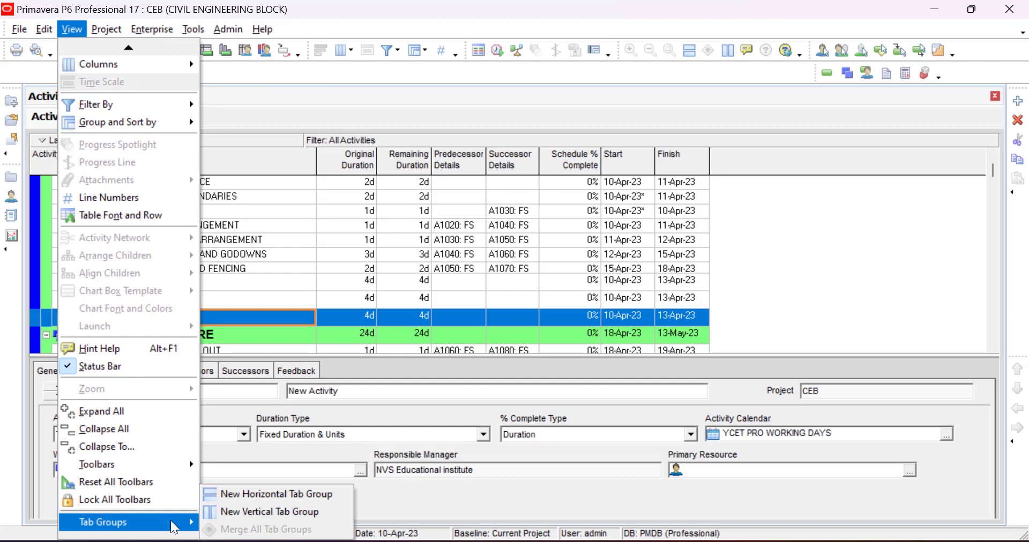
{"action": "left_click", "coordinate": [320, 514]}
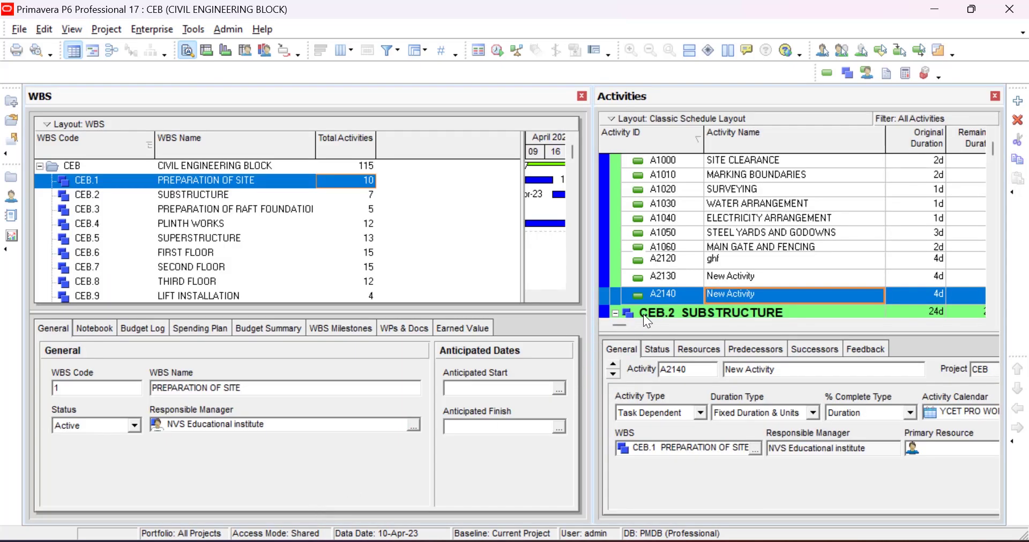
{"action": "left_click_drag", "start_coordinate": [593, 268], "coordinate": [524, 270]}
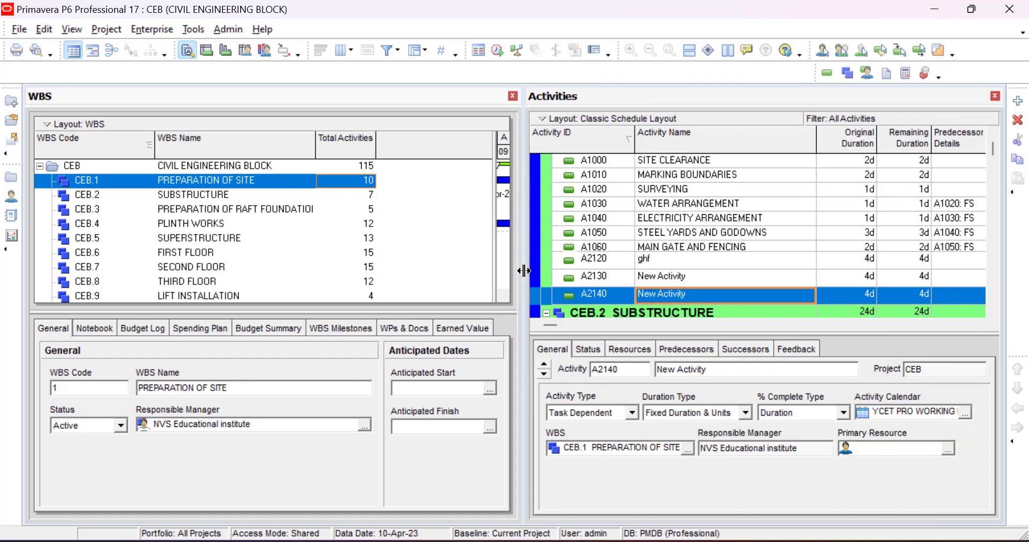
Step: Try both panes by selecting the MAIN GATE AND FENCING activity and the SUPERSTRUCTURE and THIRD FLOOR WBS elements
{"action": "left_click", "coordinate": [670, 250]}
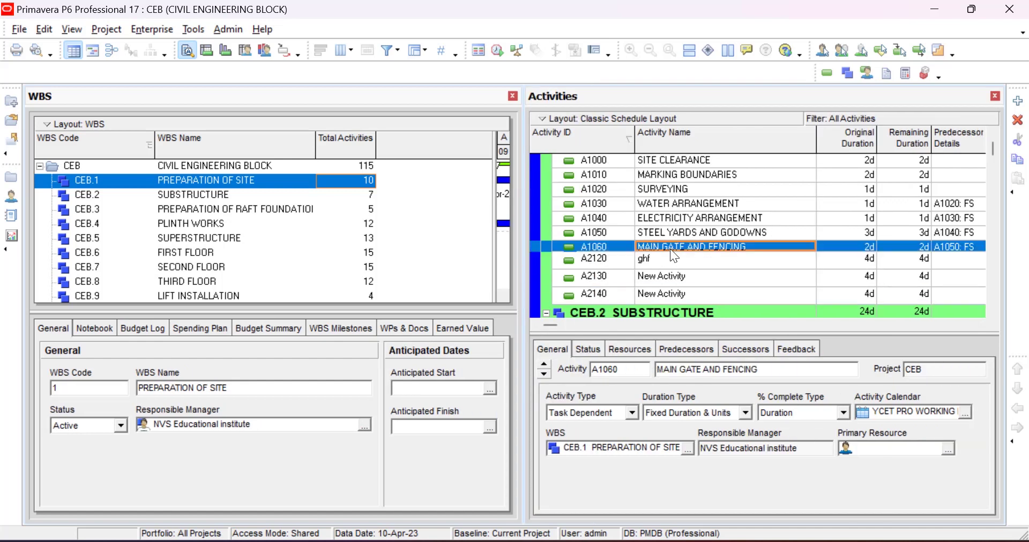
{"action": "left_click", "coordinate": [304, 242]}
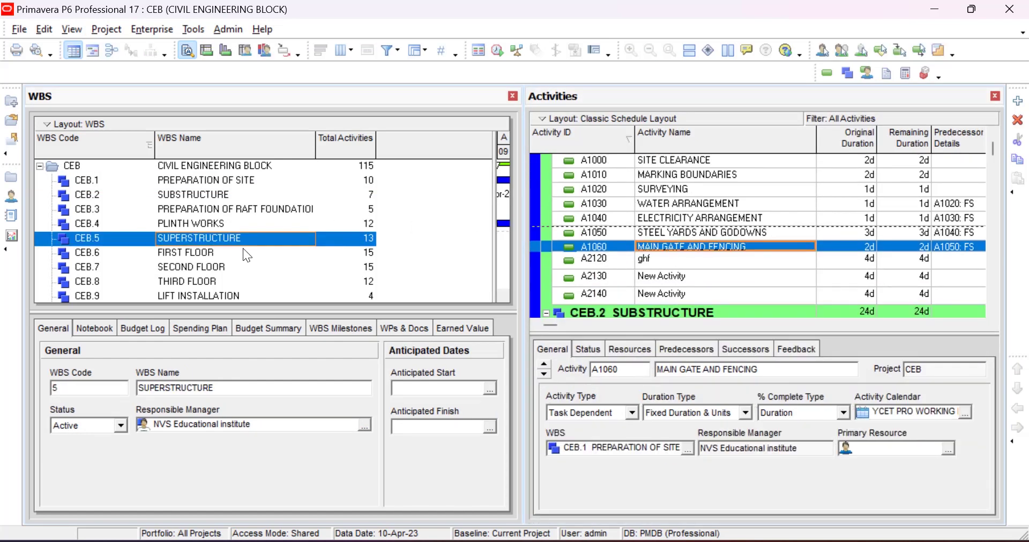
{"action": "left_click", "coordinate": [298, 284]}
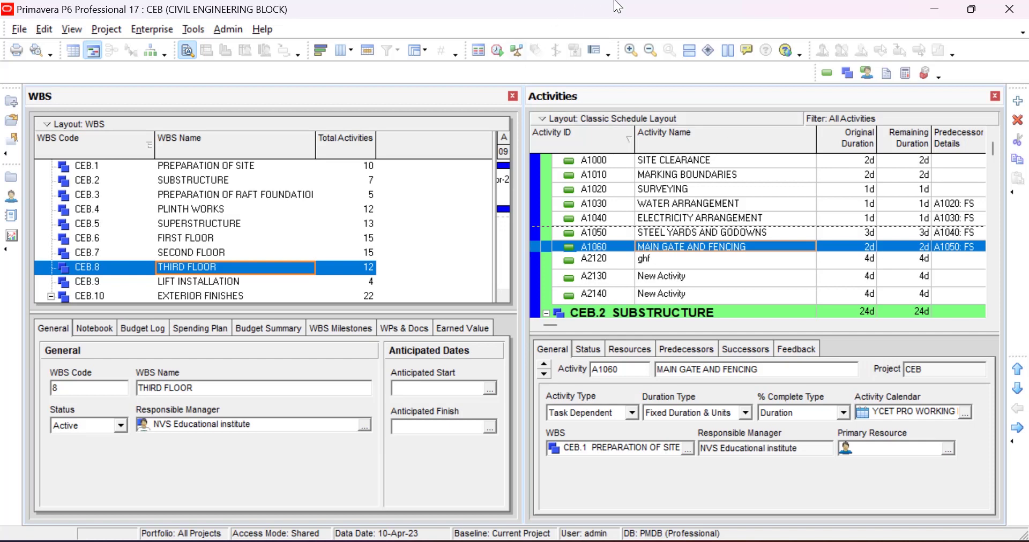
Step: Merge all tab groups back into one and check the Activities and WBS views
{"action": "left_click", "coordinate": [72, 32]}
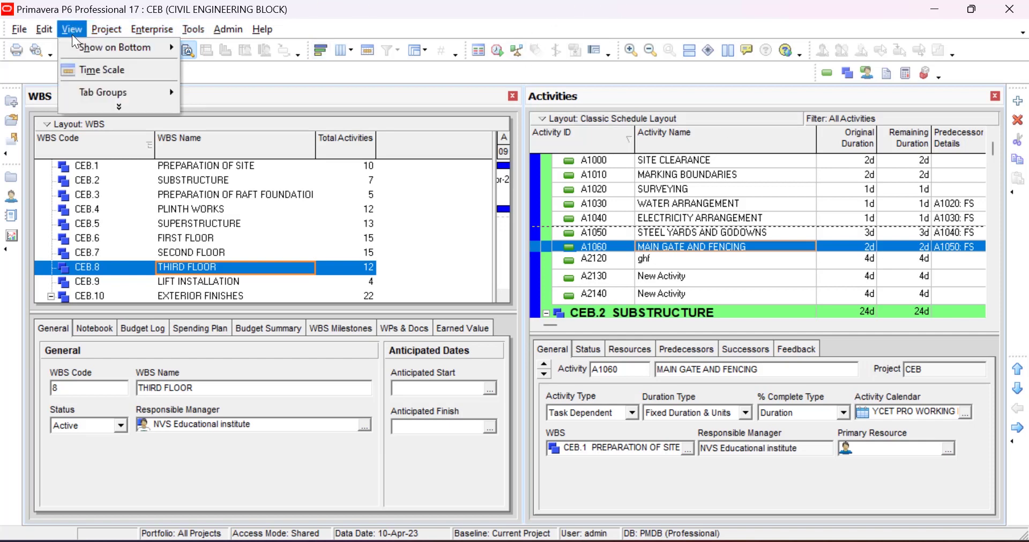
{"action": "mouse_move", "coordinate": [103, 91]}
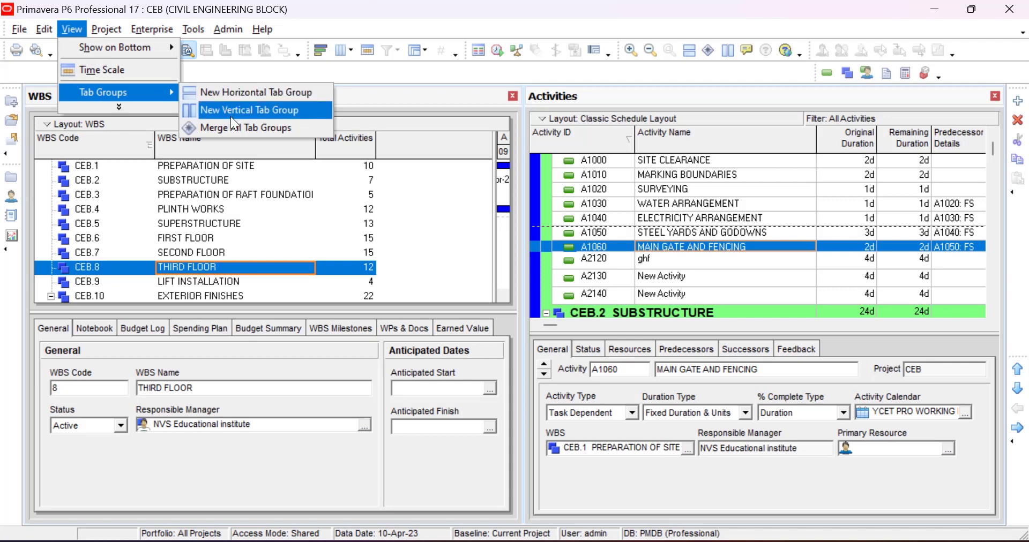
{"action": "left_click", "coordinate": [240, 128]}
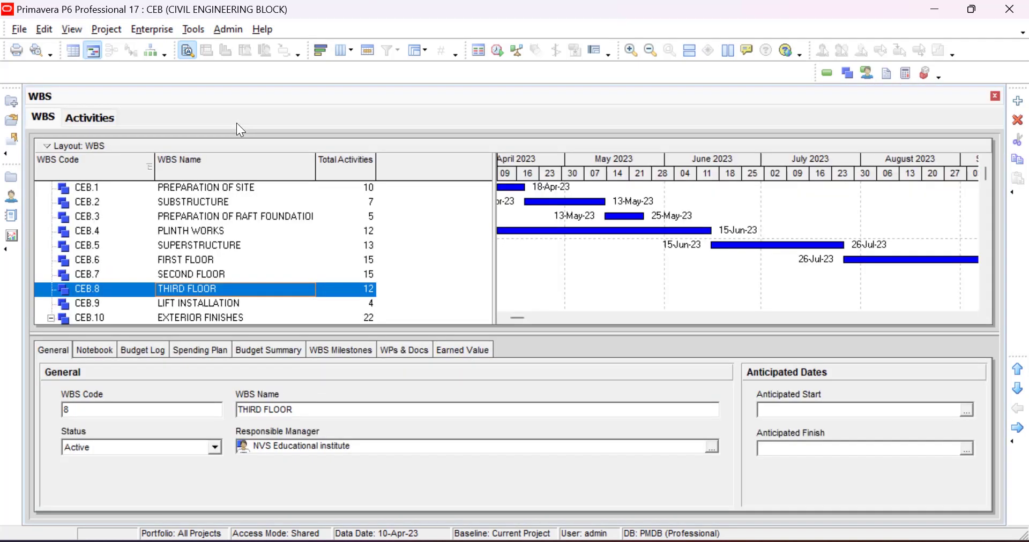
{"action": "left_click", "coordinate": [77, 118]}
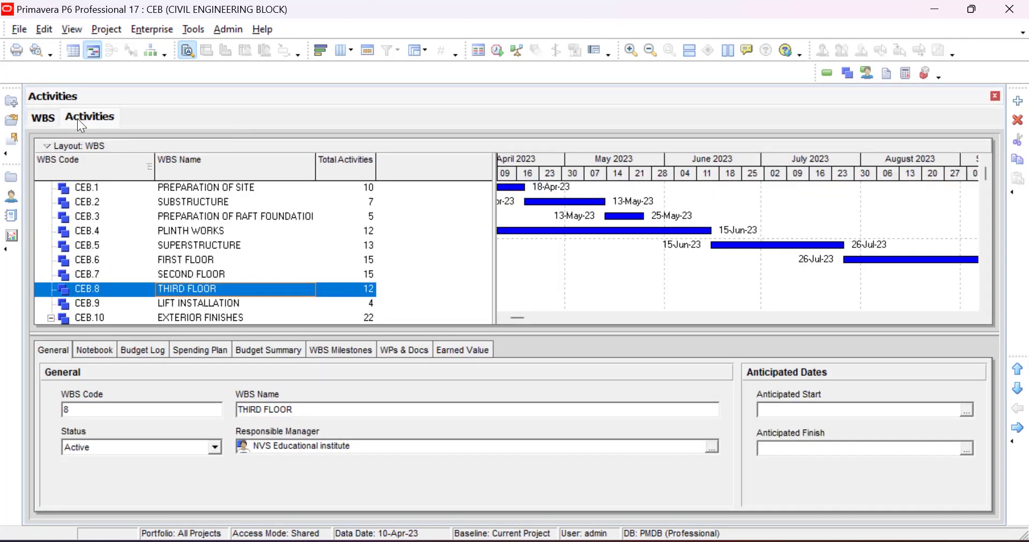
{"action": "left_click", "coordinate": [38, 123]}
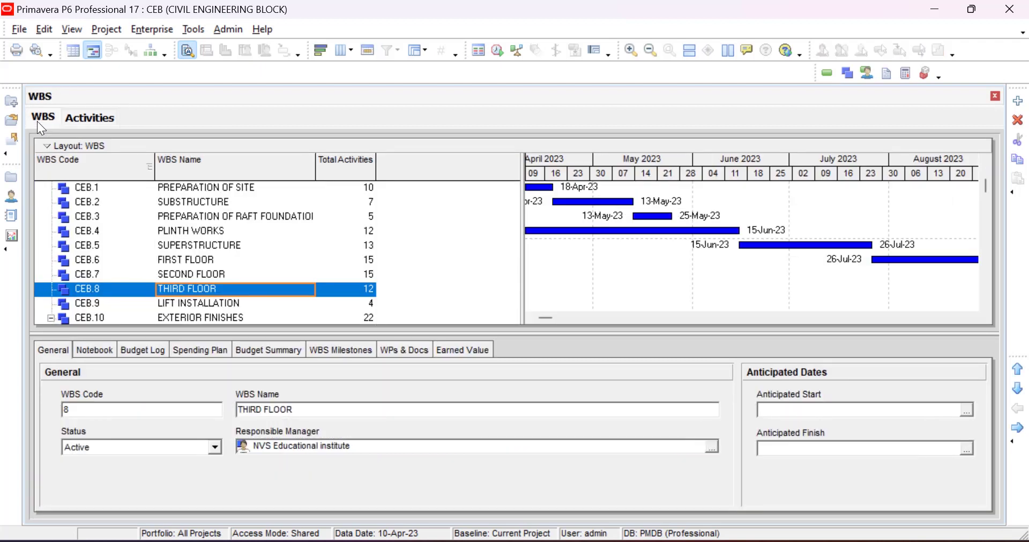
Step: Stack Activities and WBS in a new horizontal tab group, selecting MARKING BOUNDARIES and the PREPARATION OF SITE element
{"action": "left_click", "coordinate": [81, 28]}
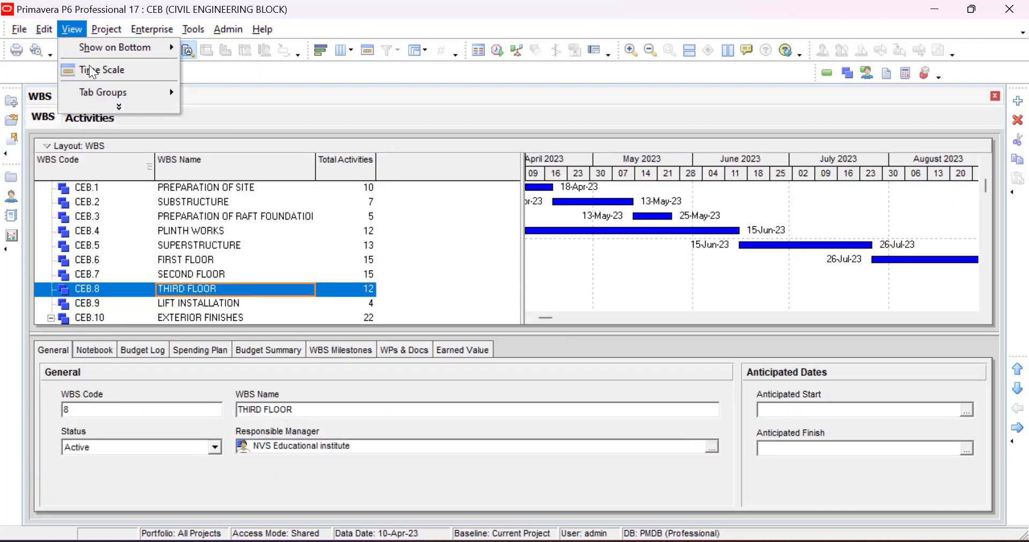
{"action": "mouse_move", "coordinate": [110, 91]}
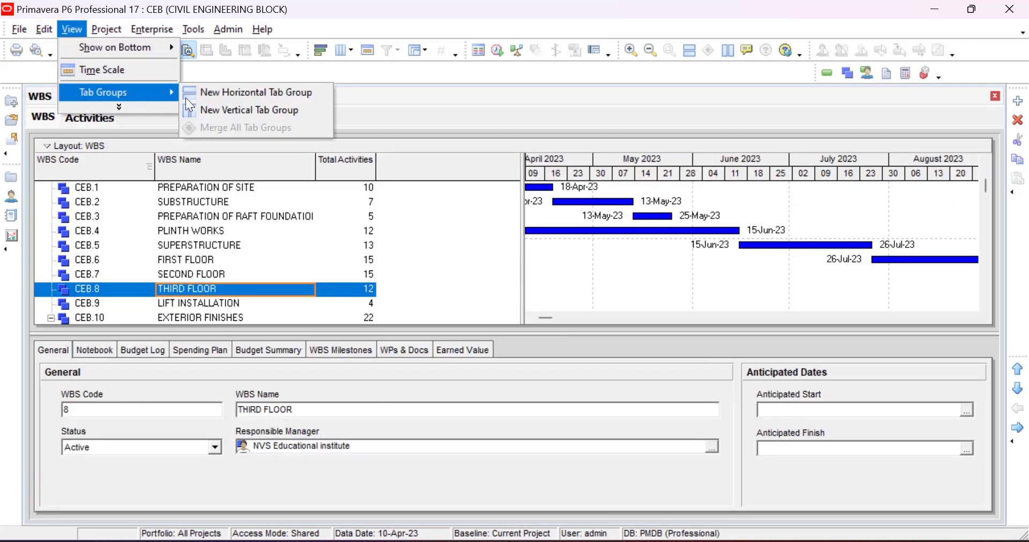
{"action": "left_click", "coordinate": [250, 97]}
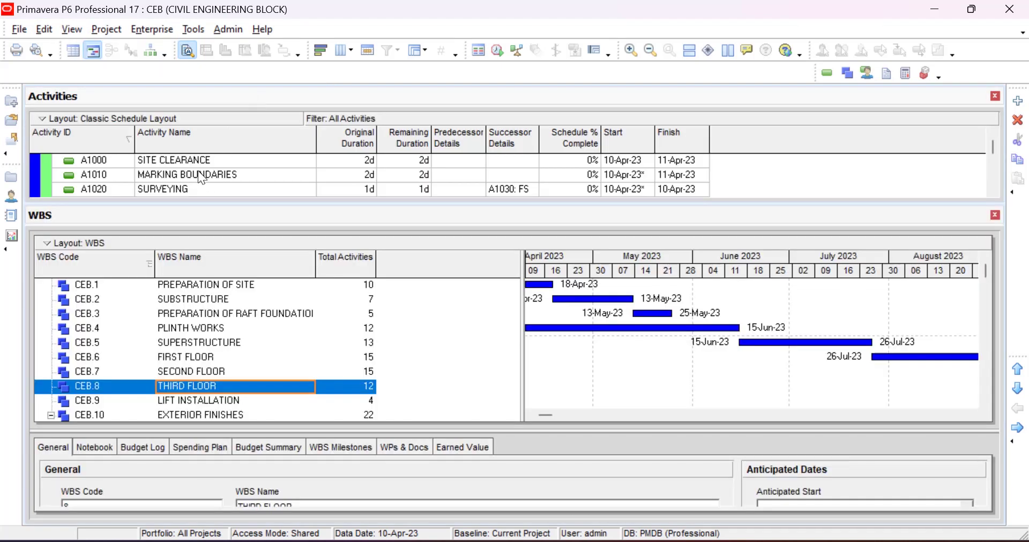
{"action": "left_click", "coordinate": [204, 176]}
{"action": "left_click", "coordinate": [190, 290]}
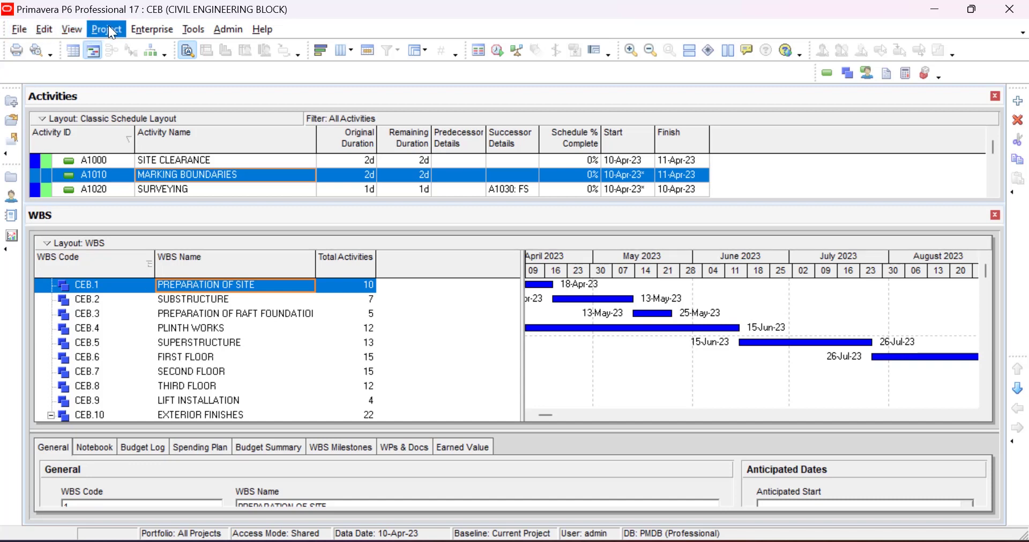
Step: Change the application password in the user preferences by entering the current password and the new password with its confirmation
{"action": "left_click", "coordinate": [51, 30]}
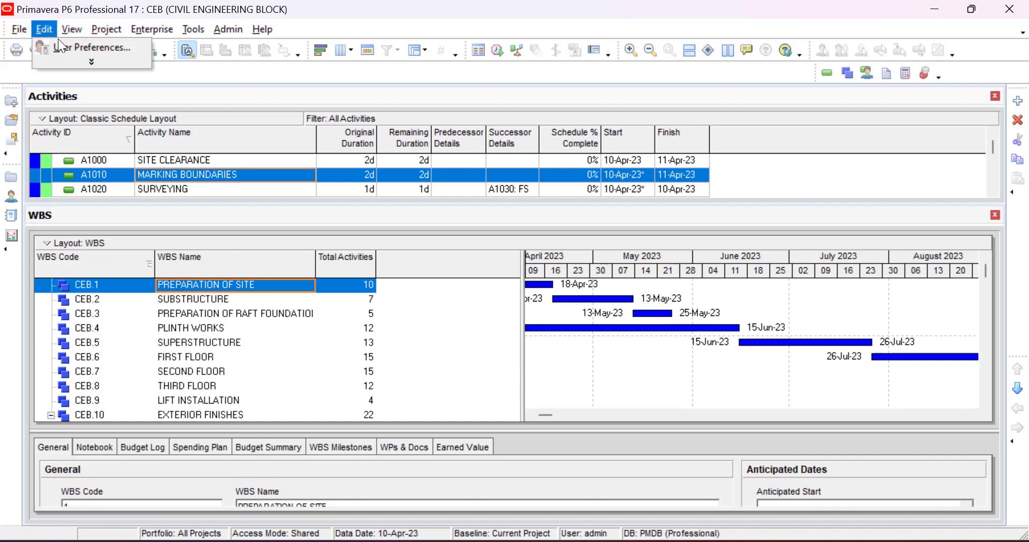
{"action": "left_click", "coordinate": [65, 47]}
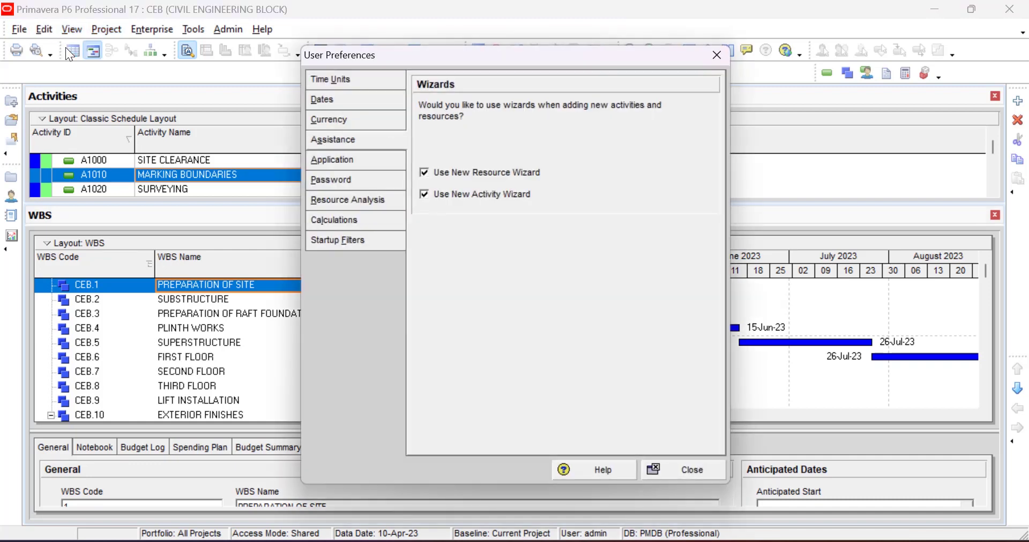
{"action": "left_click", "coordinate": [373, 185]}
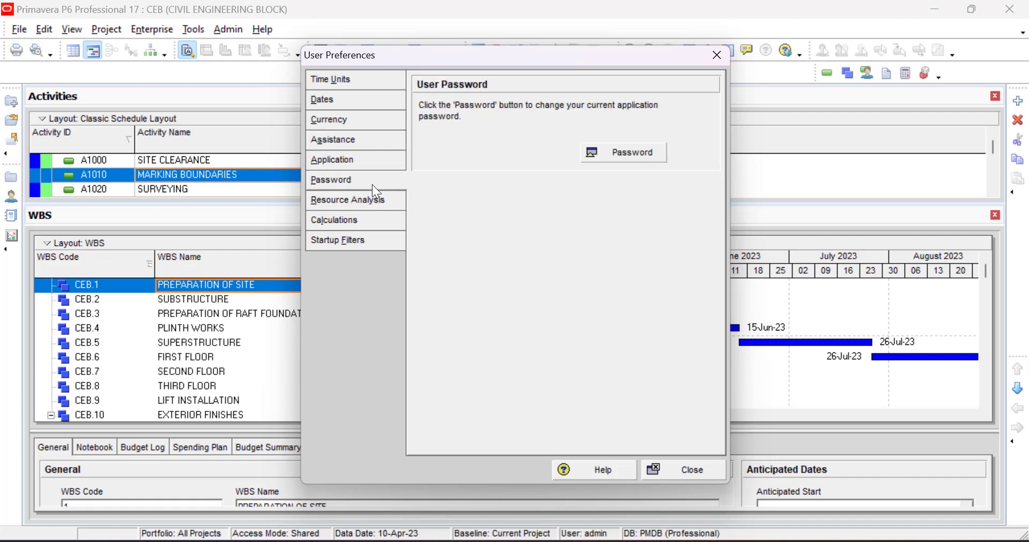
{"action": "left_click", "coordinate": [608, 149]}
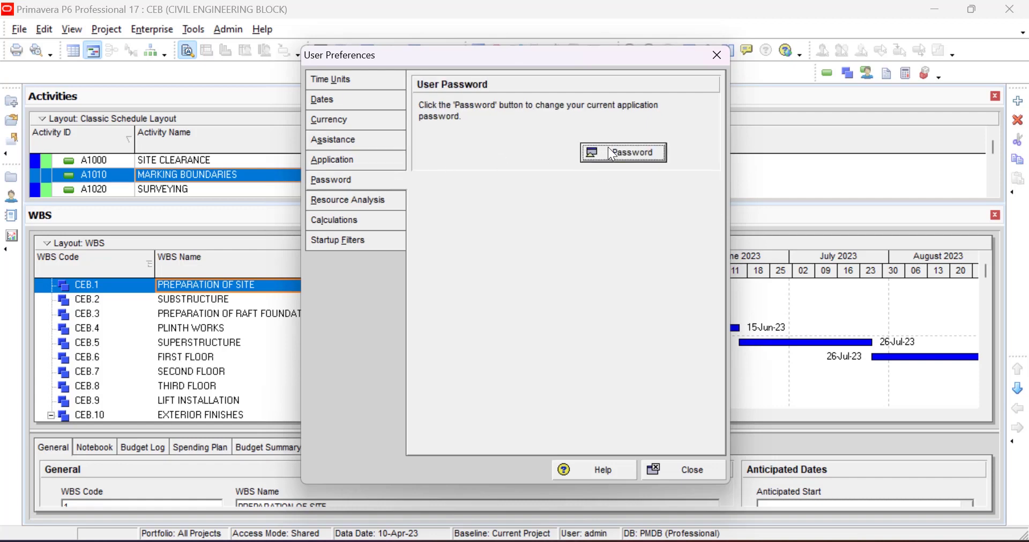
{"action": "left_click", "coordinate": [504, 238]}
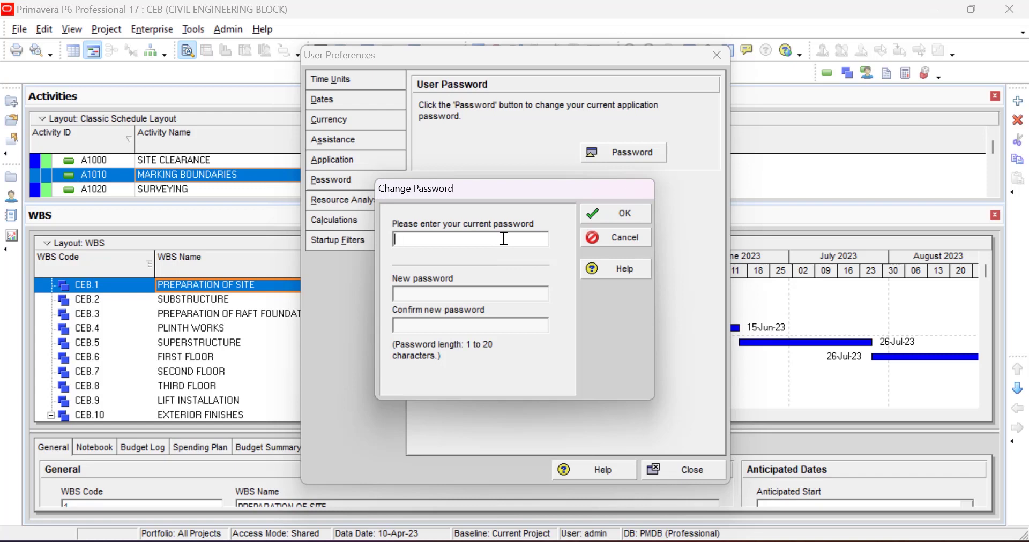
{"action": "type", "text": "********"}
{"action": "left_click", "coordinate": [464, 298]}
{"action": "type", "text": "************"}
{"action": "left_click", "coordinate": [609, 214]}
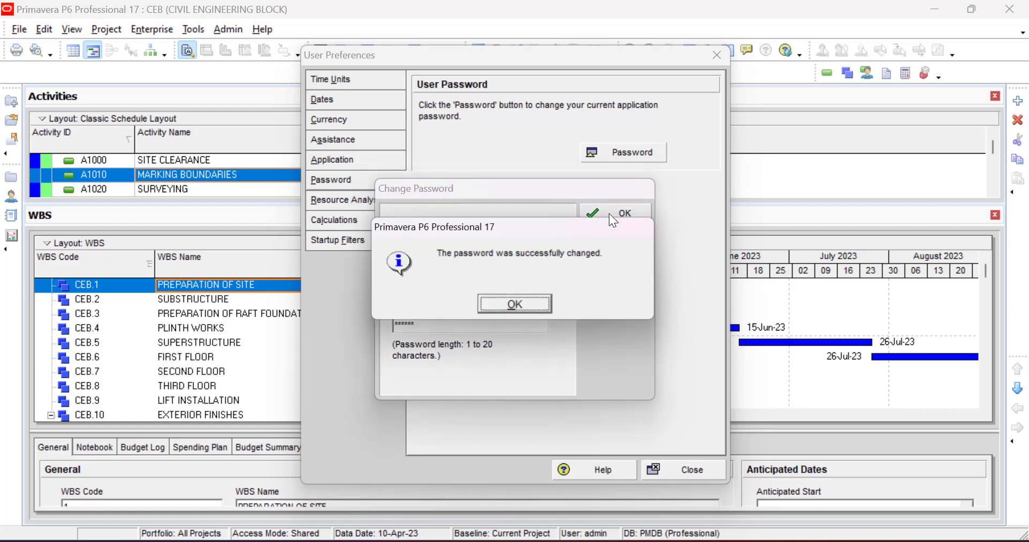
{"action": "left_click", "coordinate": [535, 304]}
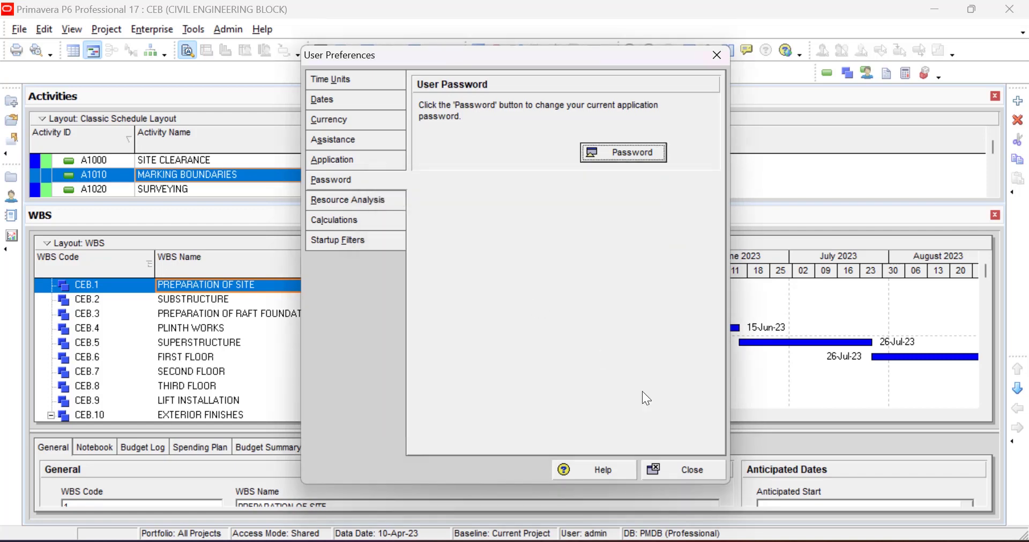
{"action": "left_click", "coordinate": [682, 475]}
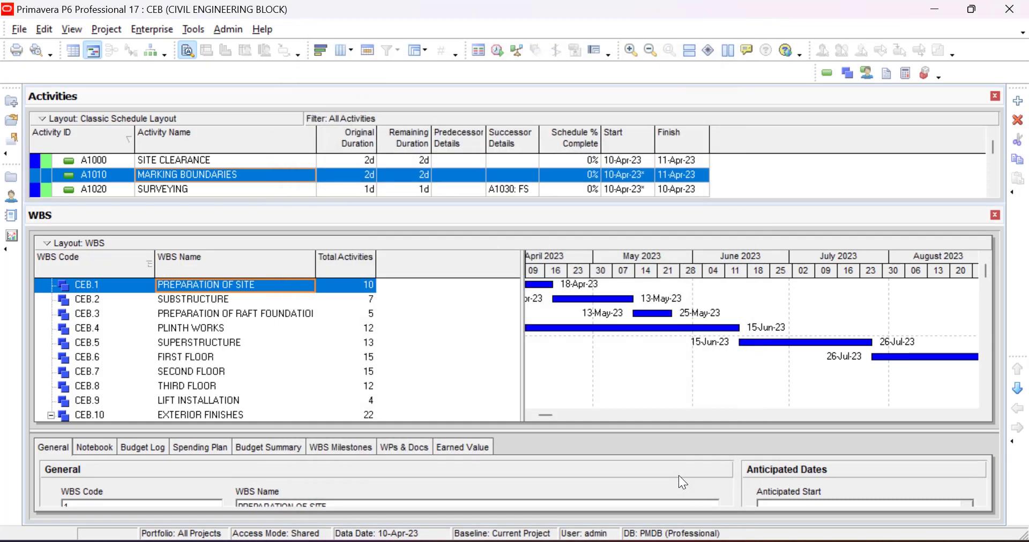